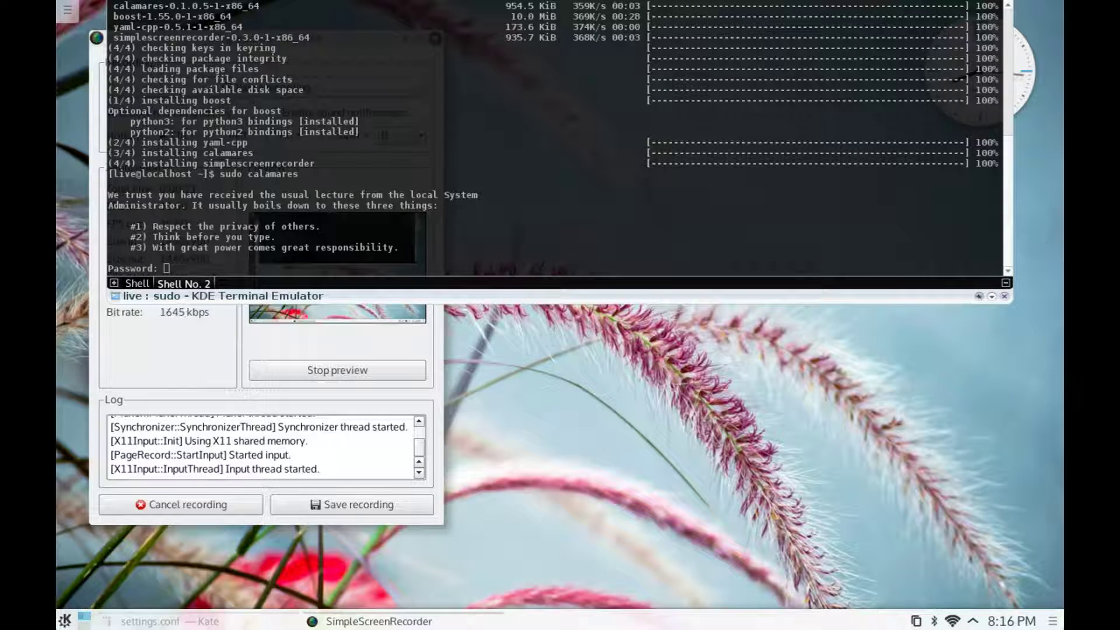
- Submit the sudo password so Calamares launches, then retract the Yakuake terminal
key("Return")
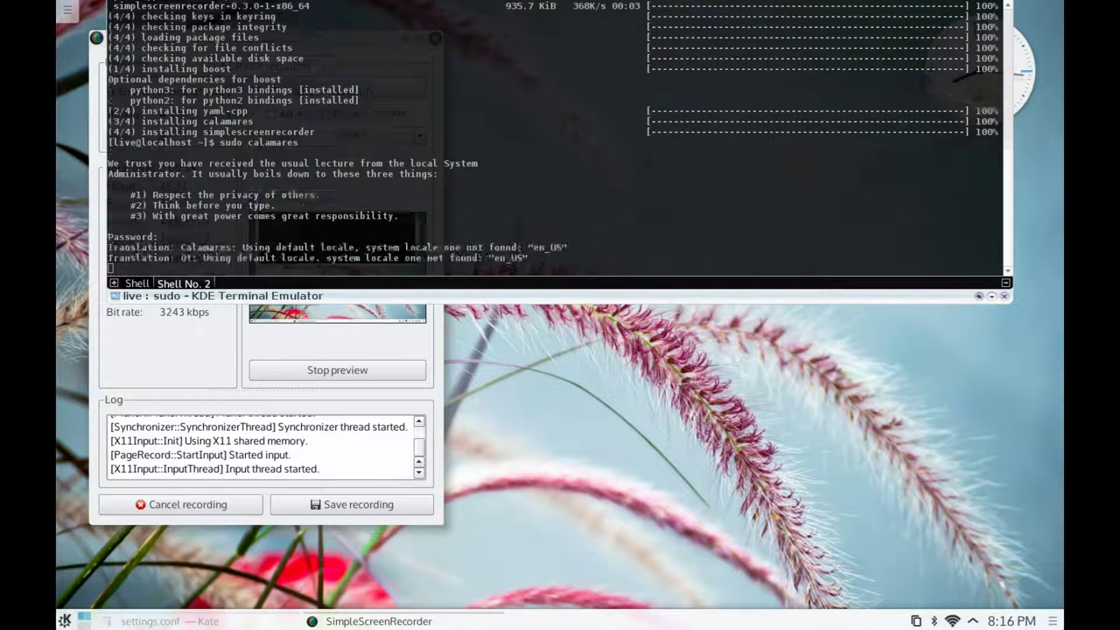
key("F12")
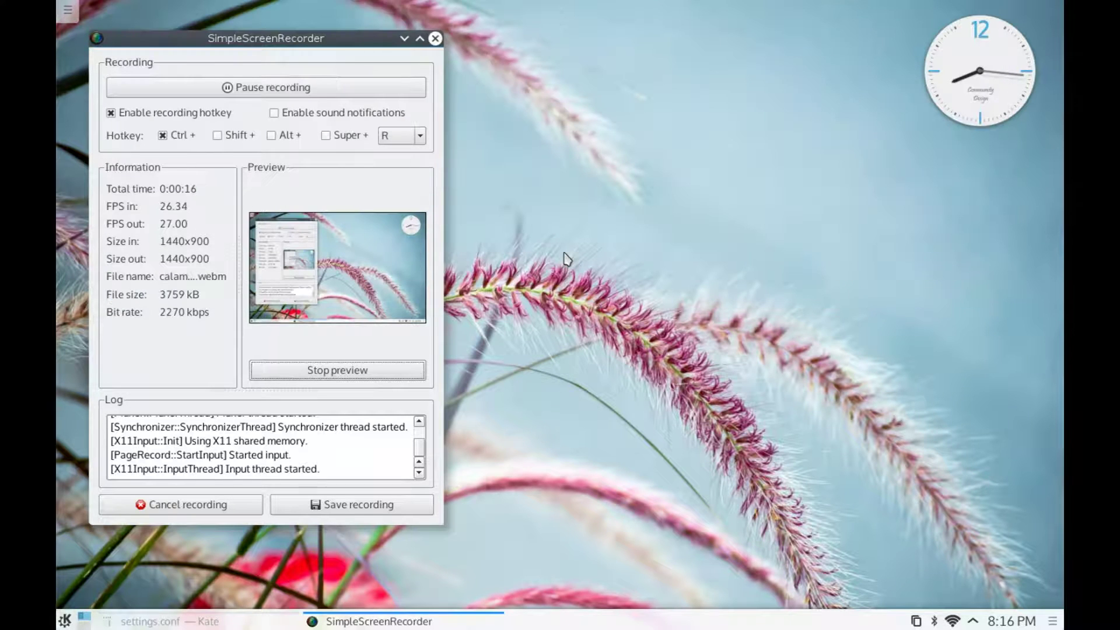
- Minimize SimpleScreenRecorder and briefly check the drop-down terminal before revealing the installer
left_click(404, 39)
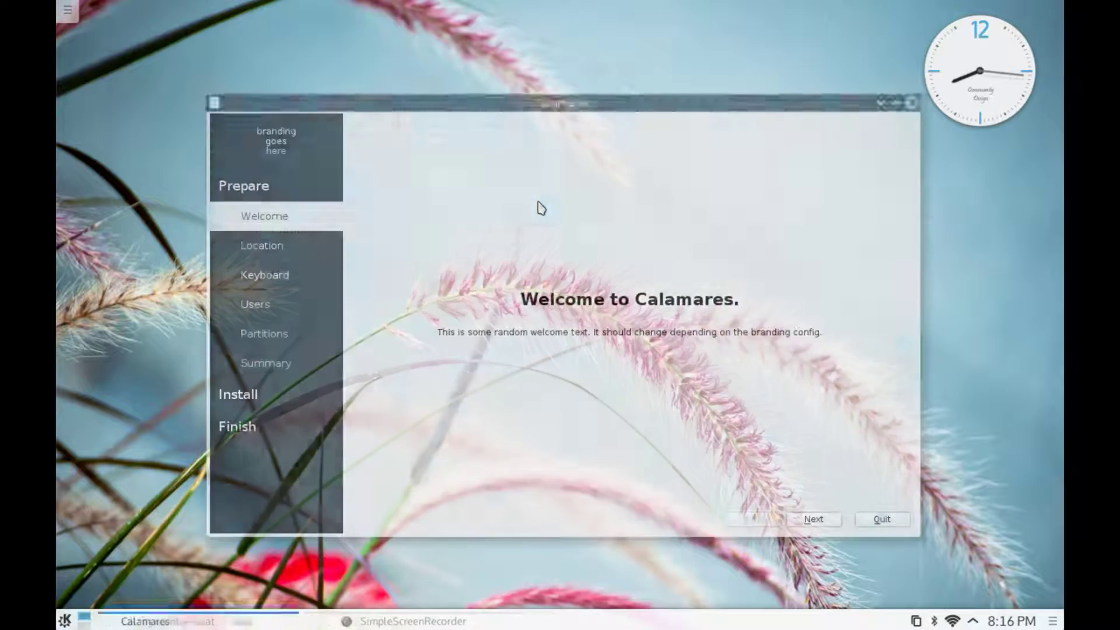
key("F12")
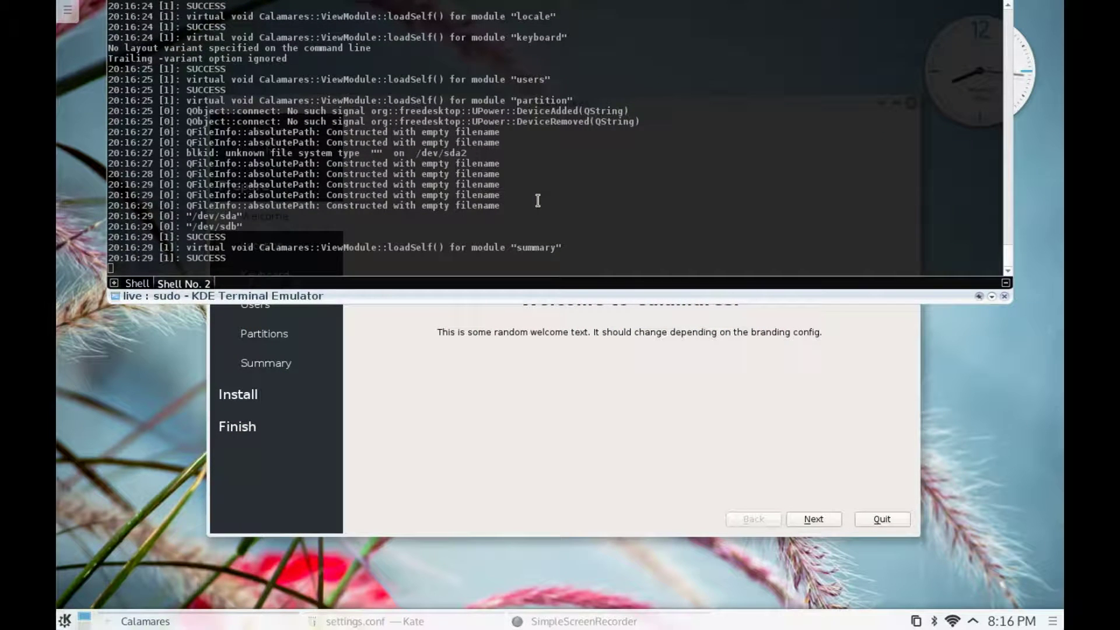
key("F12")
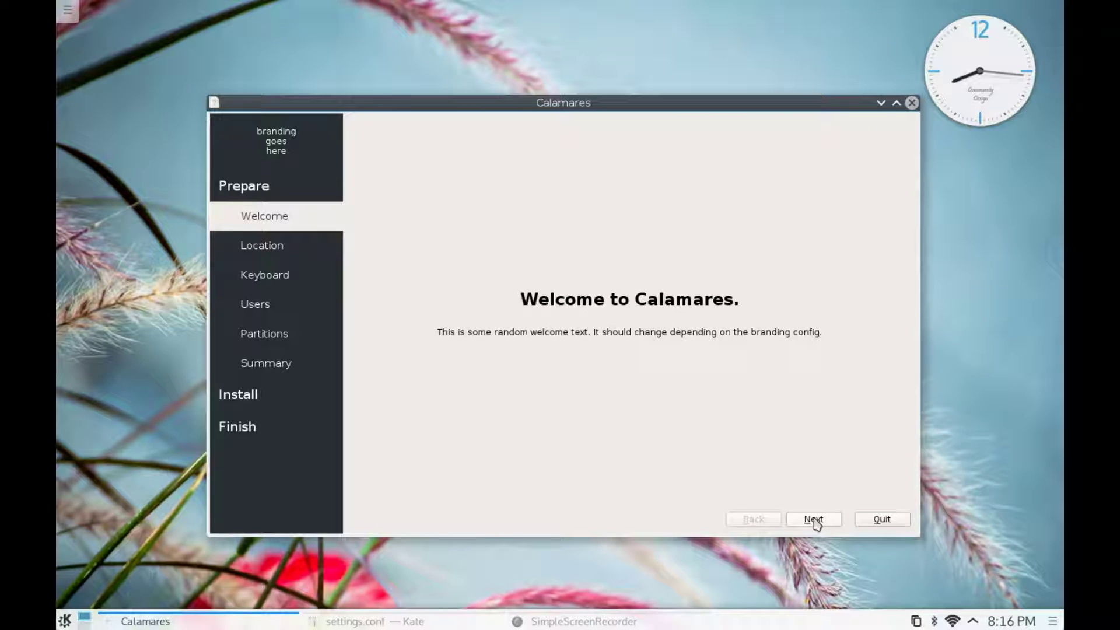
- Run free -m in a new Yakuake shell tab, then hide the terminal
key("F12")
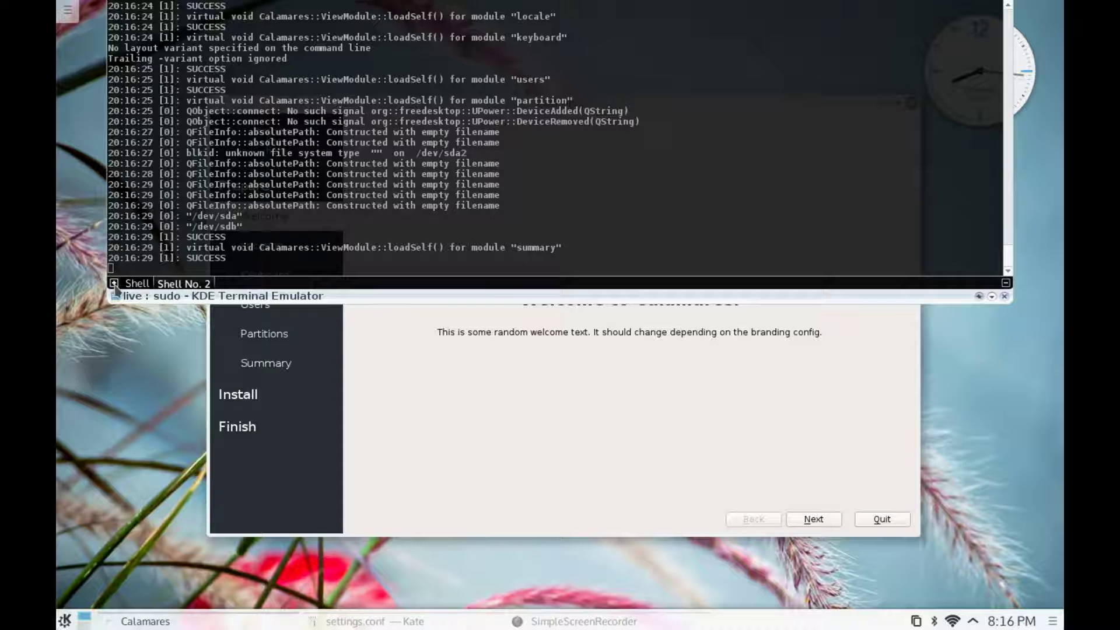
left_click(113, 282)
type("fr")
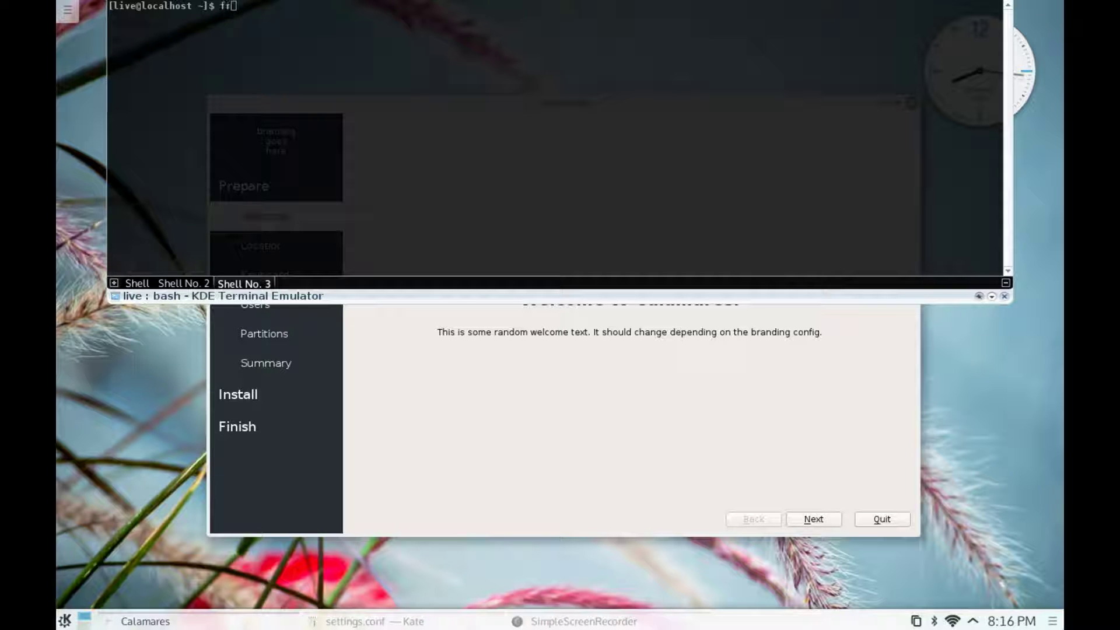
type("ee -m")
key("Return")
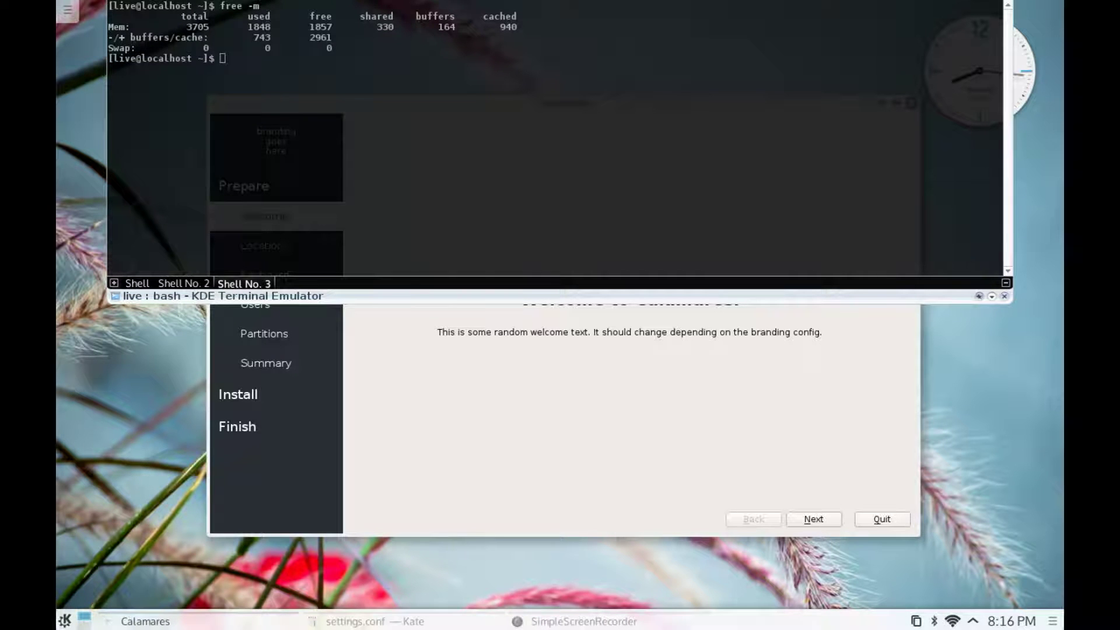
key("F12")
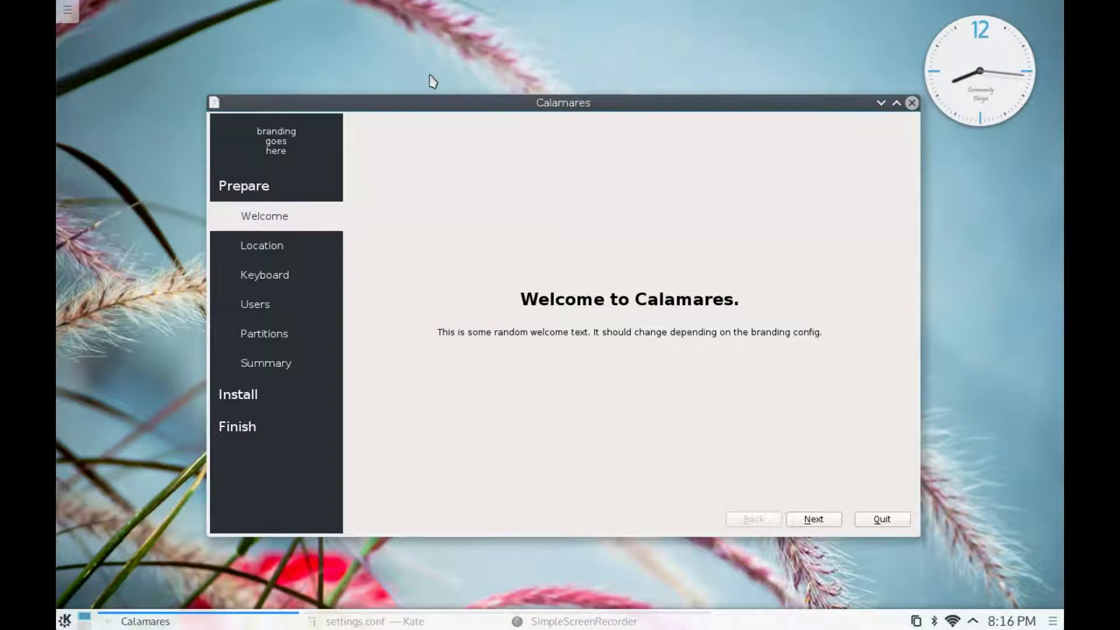
- Accept the New_York location and choose English (US, with euro on 5), testing the € key
left_click(819, 523)
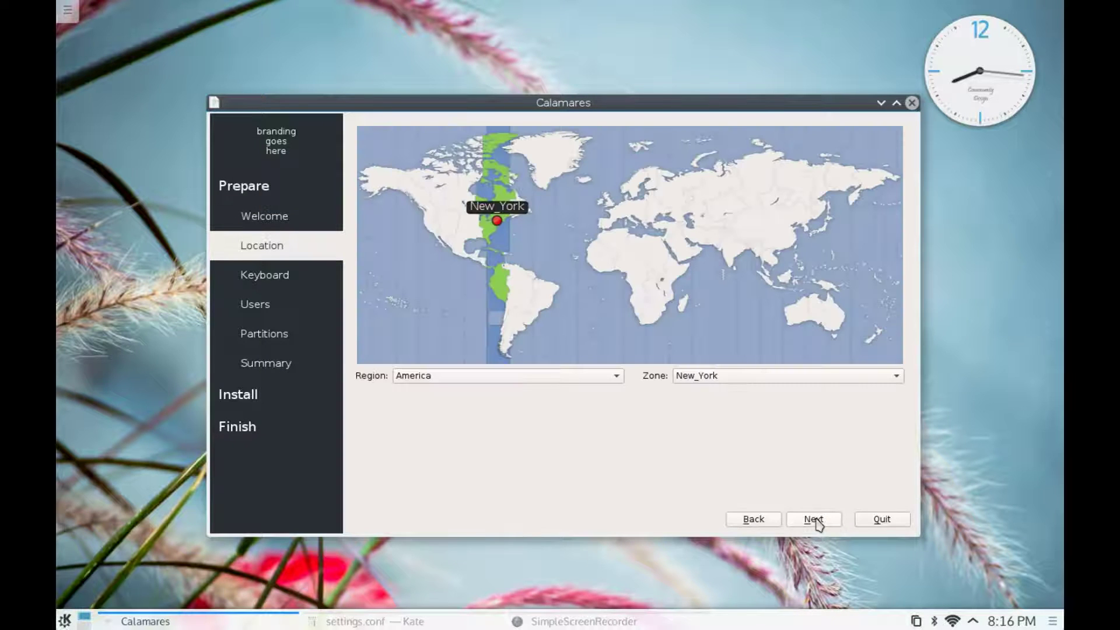
left_click(818, 523)
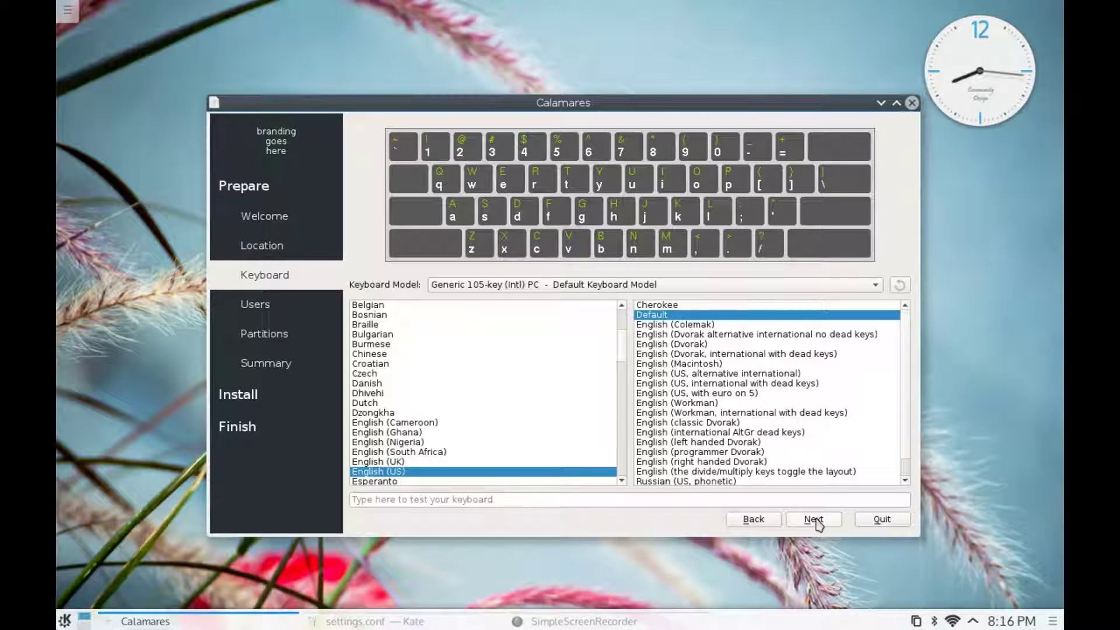
left_click(712, 394)
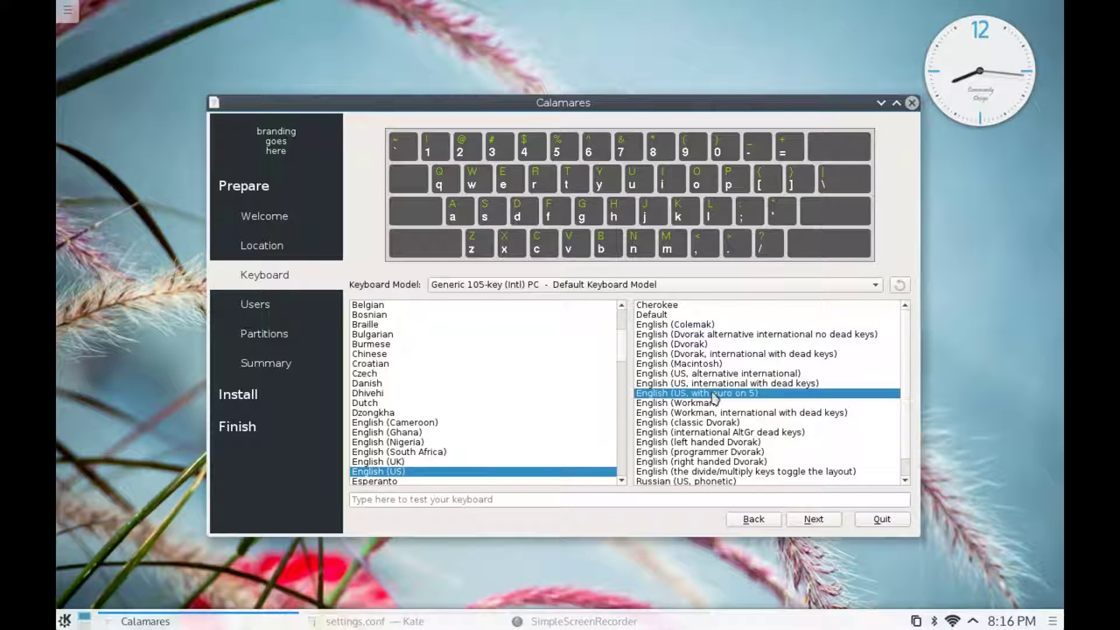
left_click(479, 500)
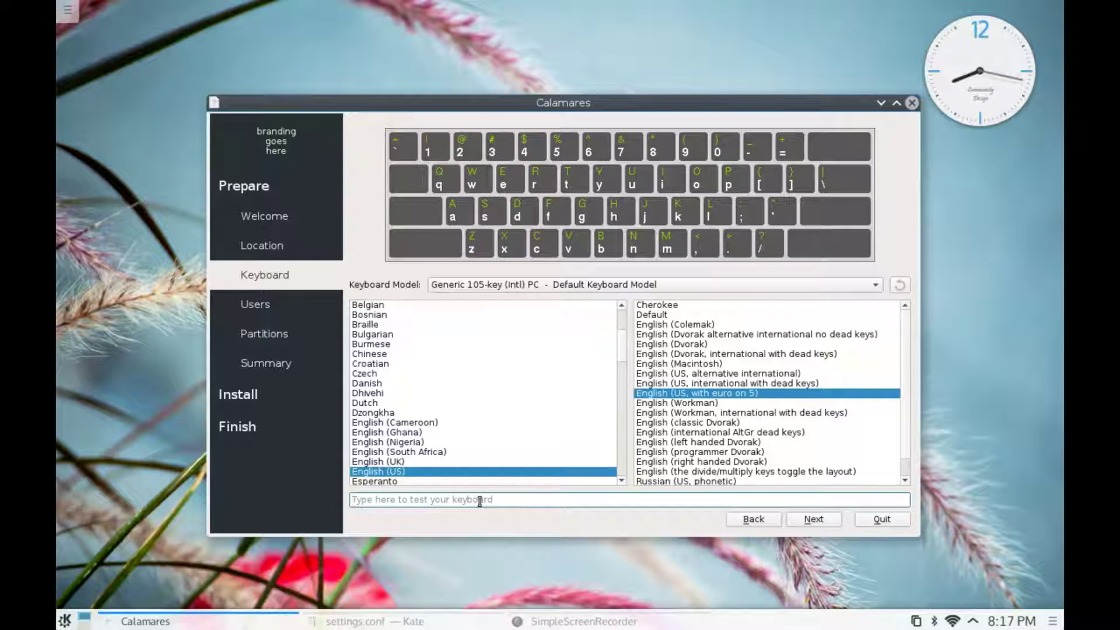
type("€")
left_click(819, 525)
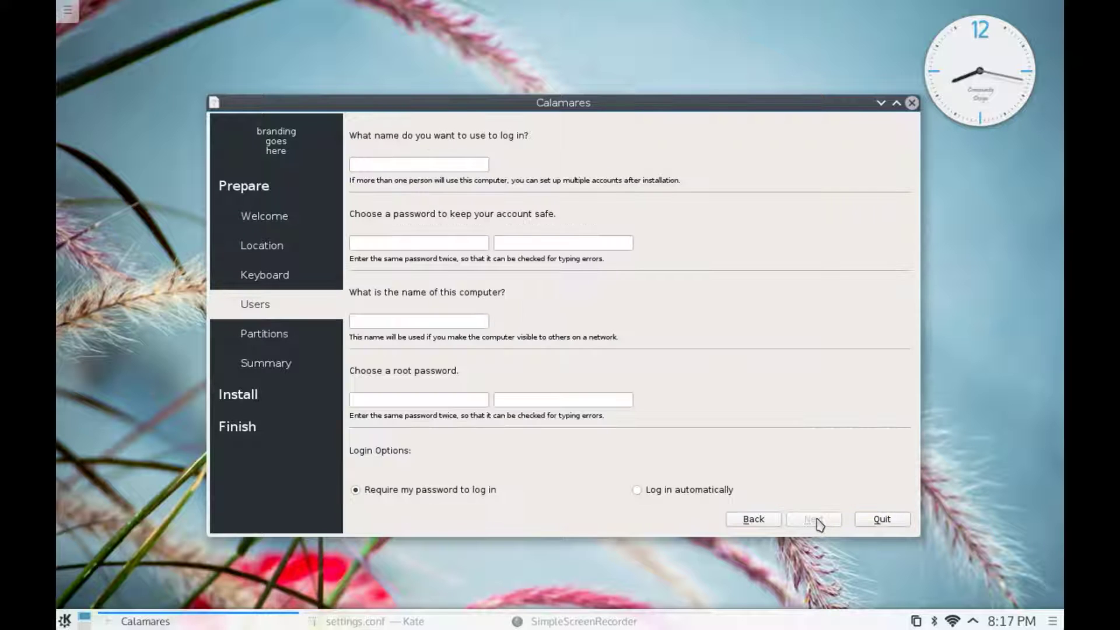
- Enter the login name, the account password twice, and computer name kaos5
left_click(369, 165)
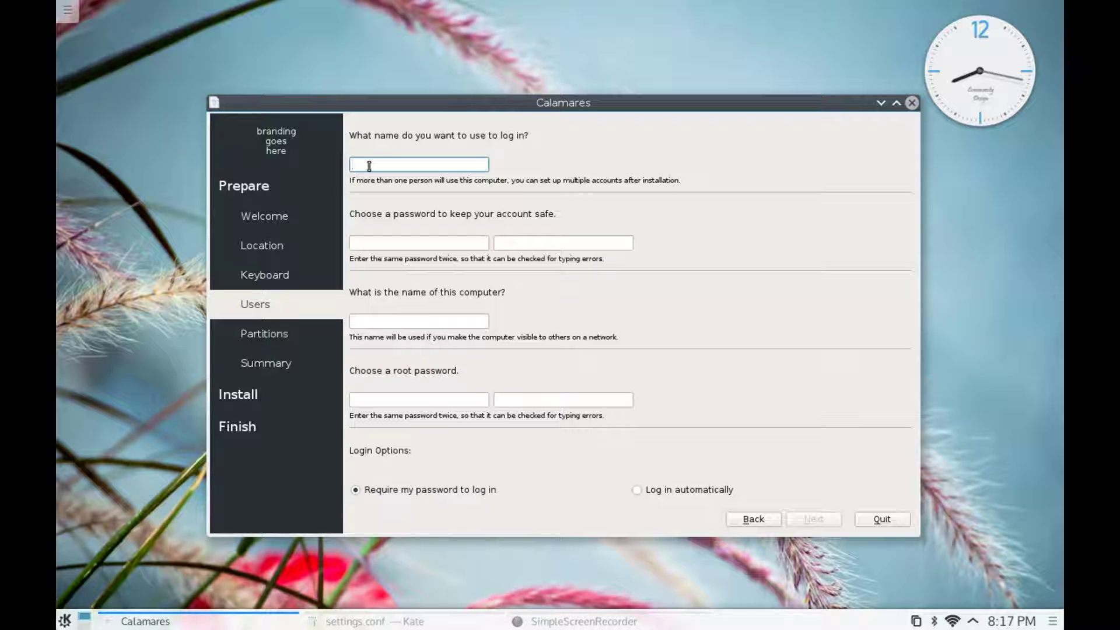
type("anke")
left_click(403, 242)
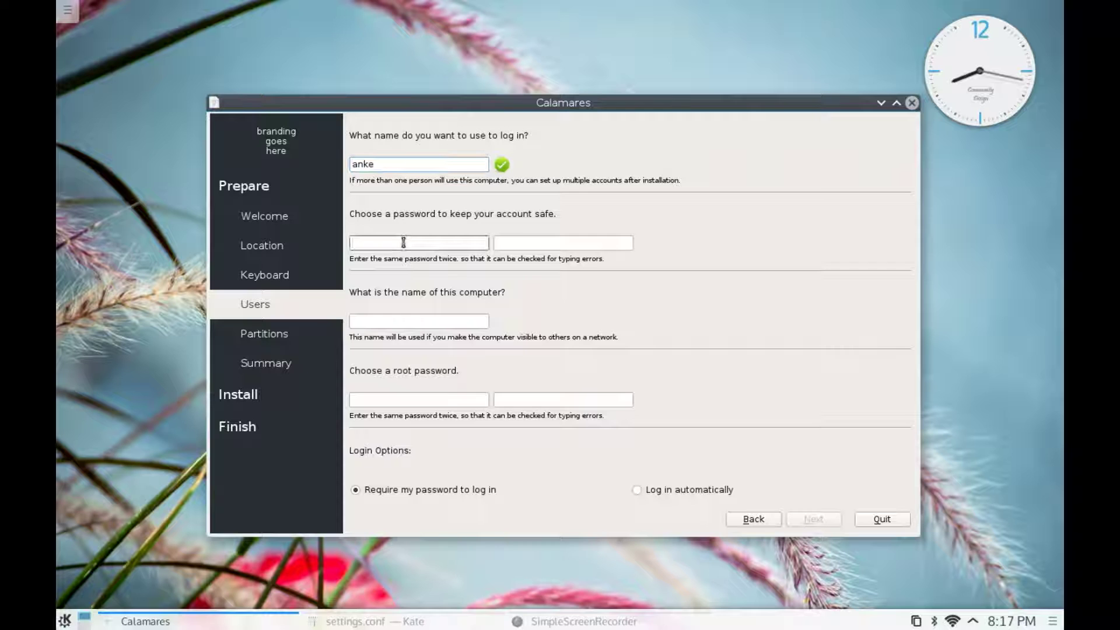
type("******")
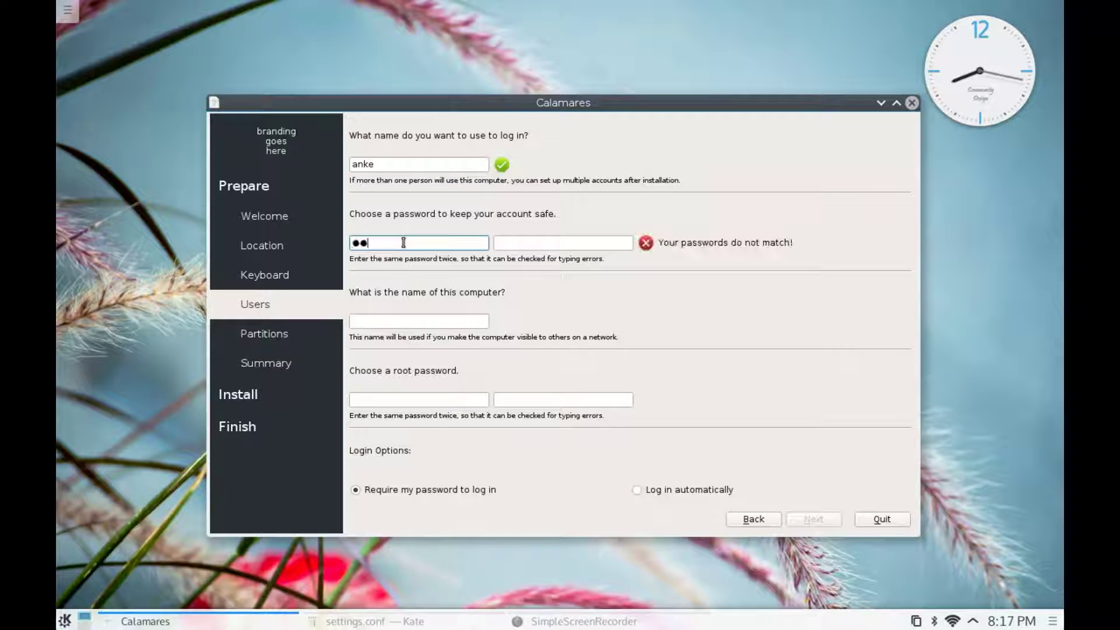
left_click(518, 245)
type("******")
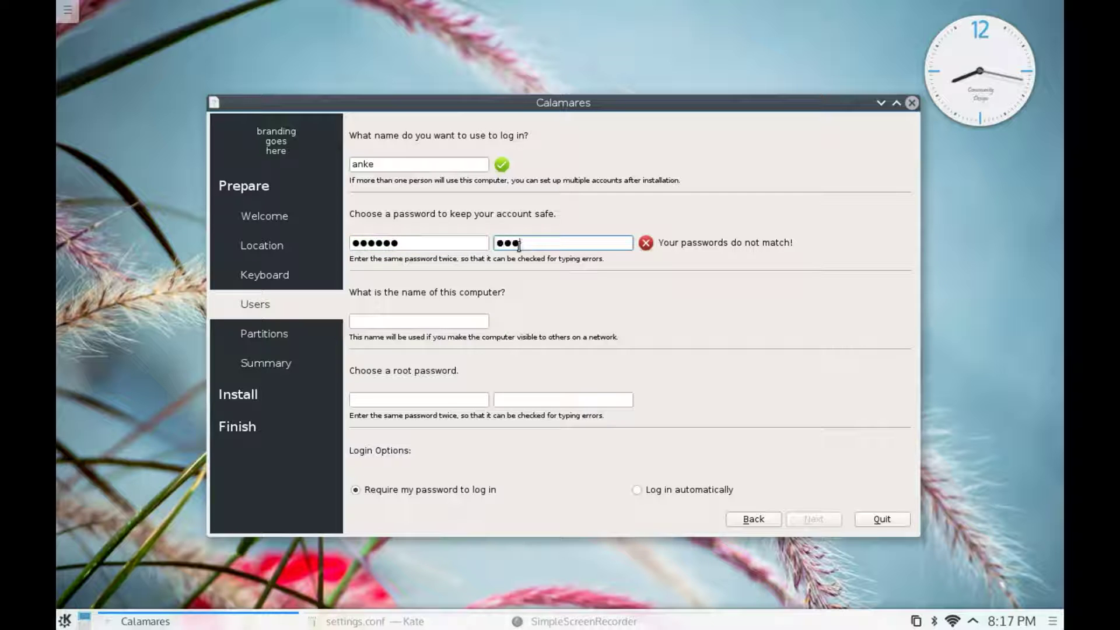
key("Tab")
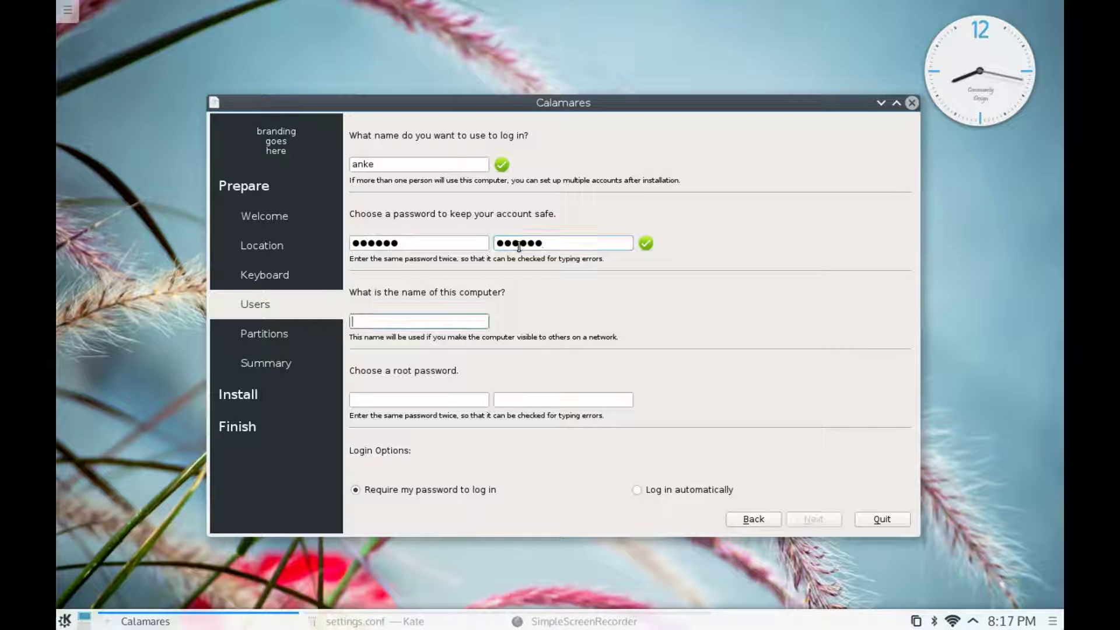
type("ka")
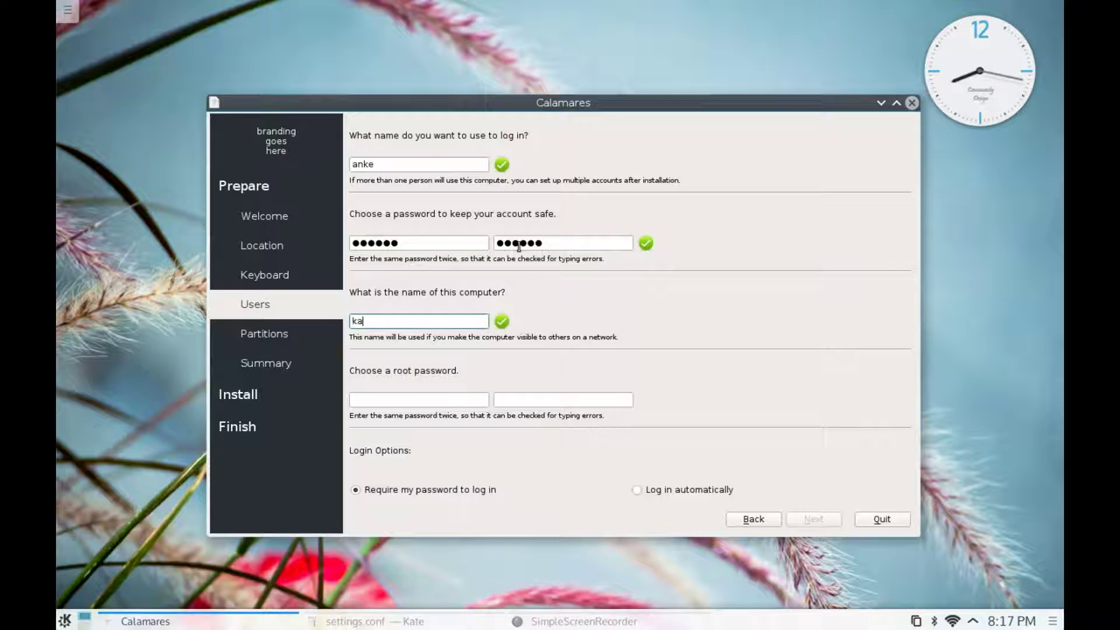
type("os5")
- Enter the root password and keep 'Require my password to log in' selected
key("Tab")
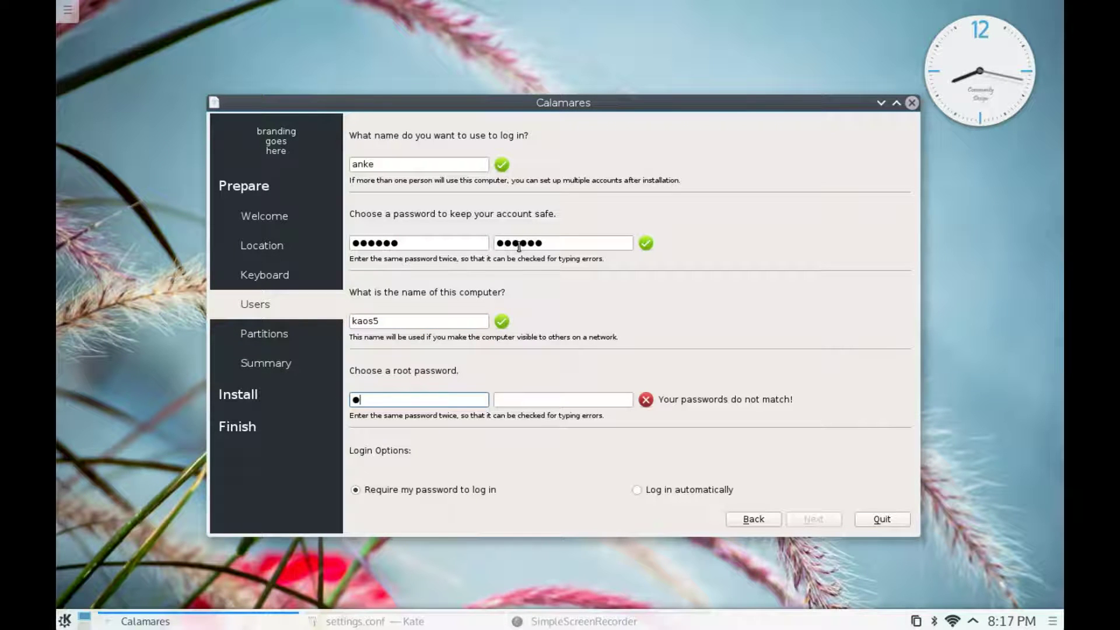
key("Tab")
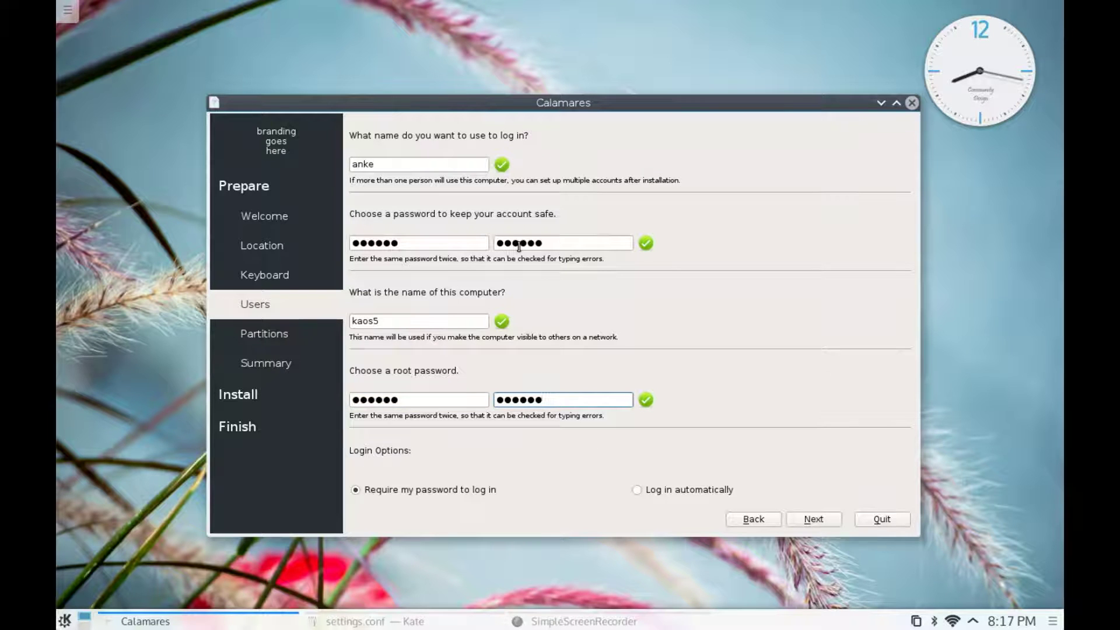
left_click(640, 491)
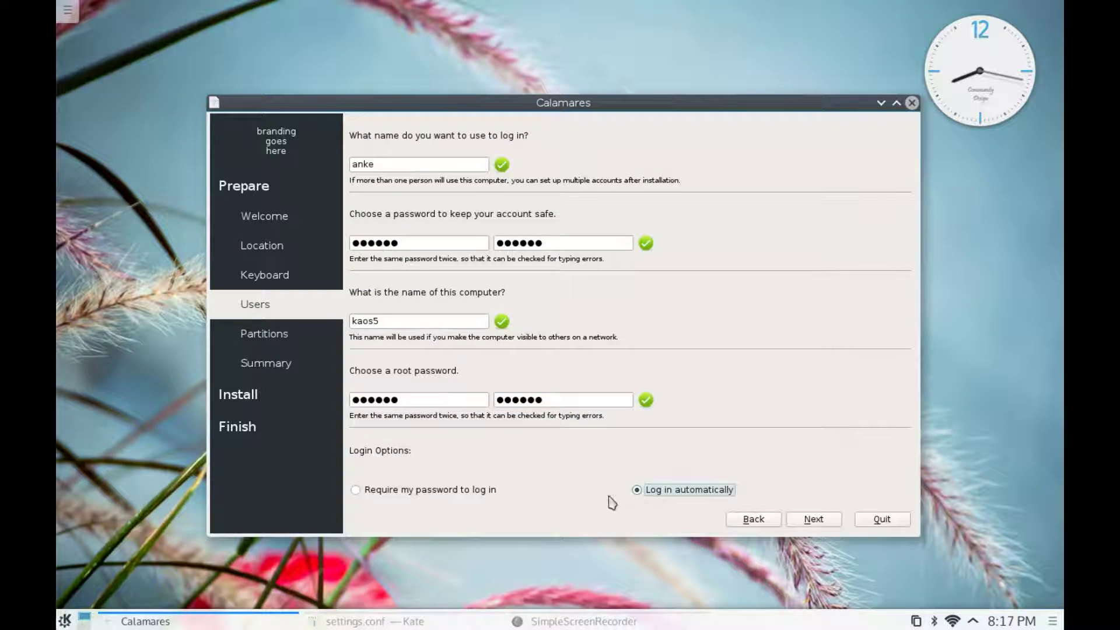
left_click(357, 491)
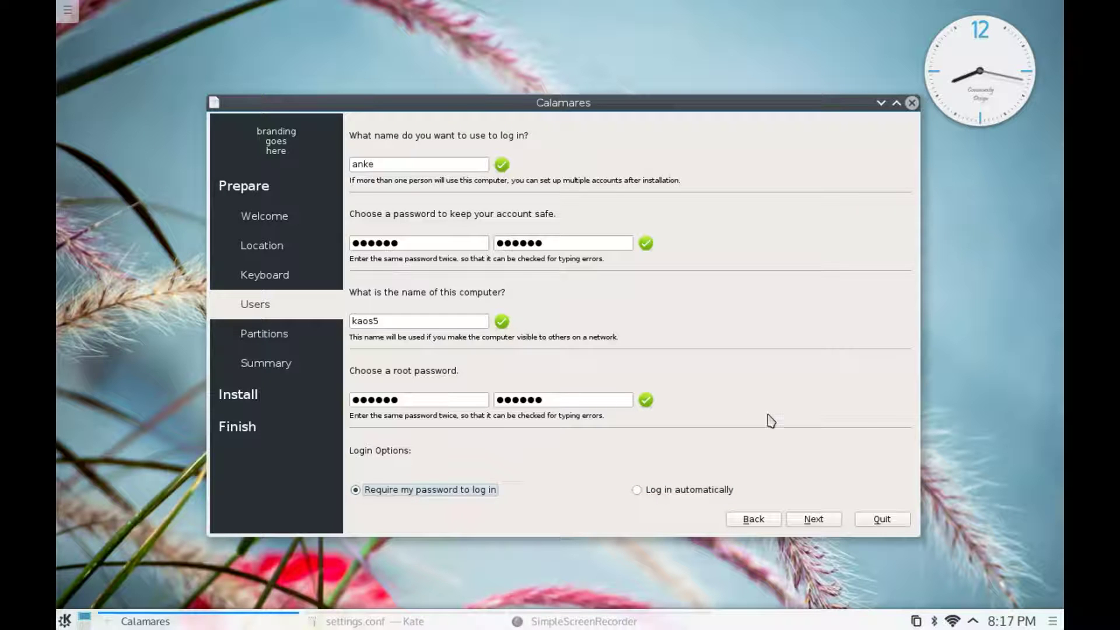
- Edit /dev/sda8 (ext4, 14.9 GiB) to be formatted with mount point /
left_click(811, 520)
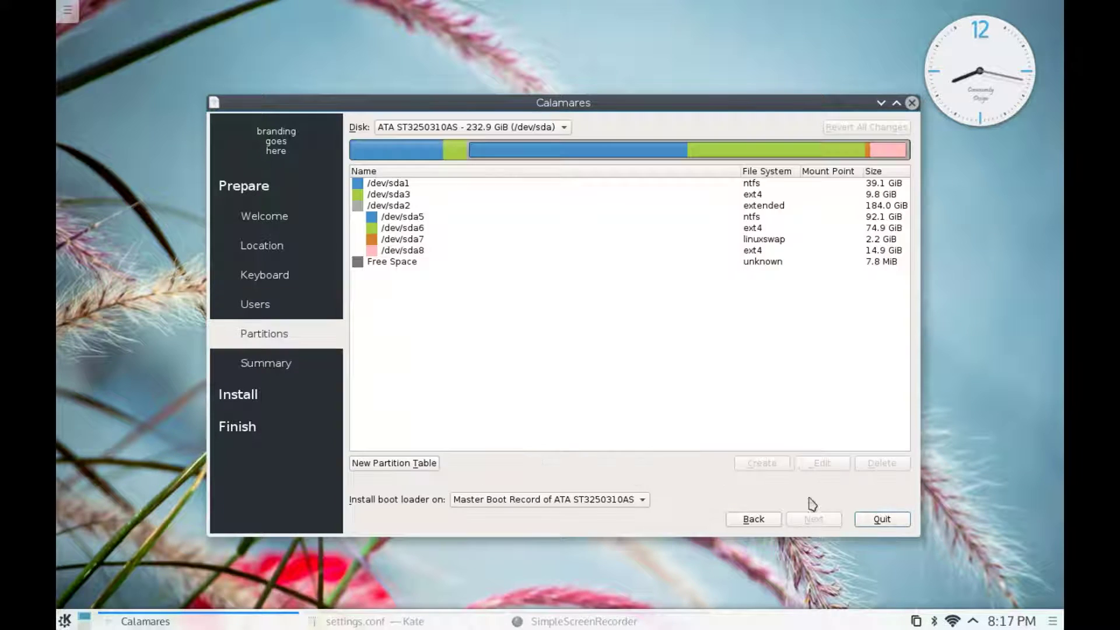
left_click(426, 252)
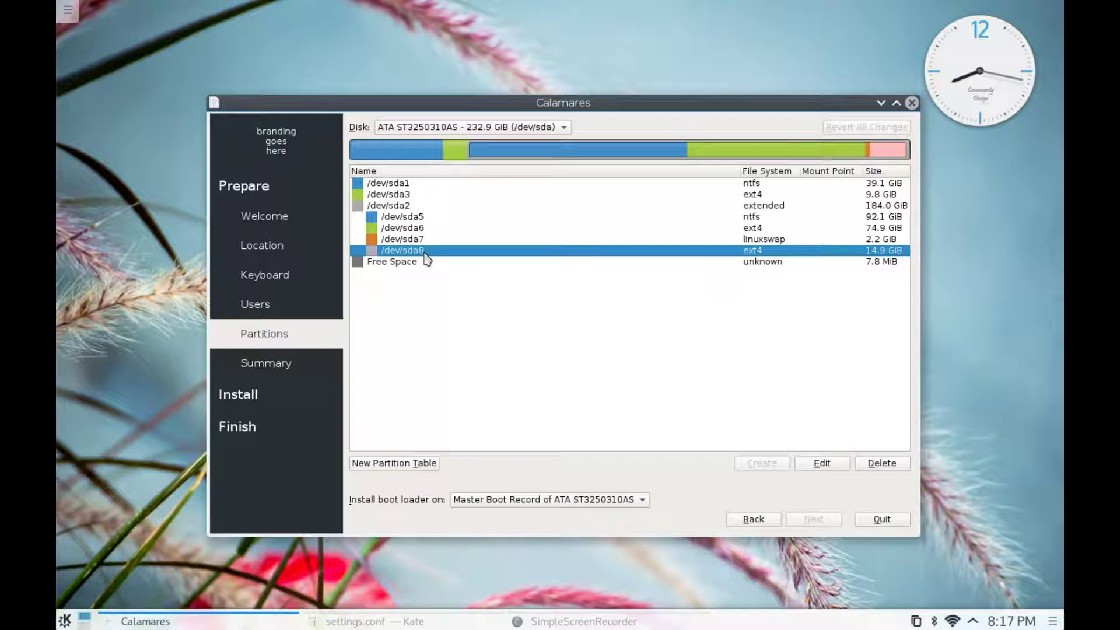
left_click(833, 465)
left_click(513, 305)
left_click(541, 345)
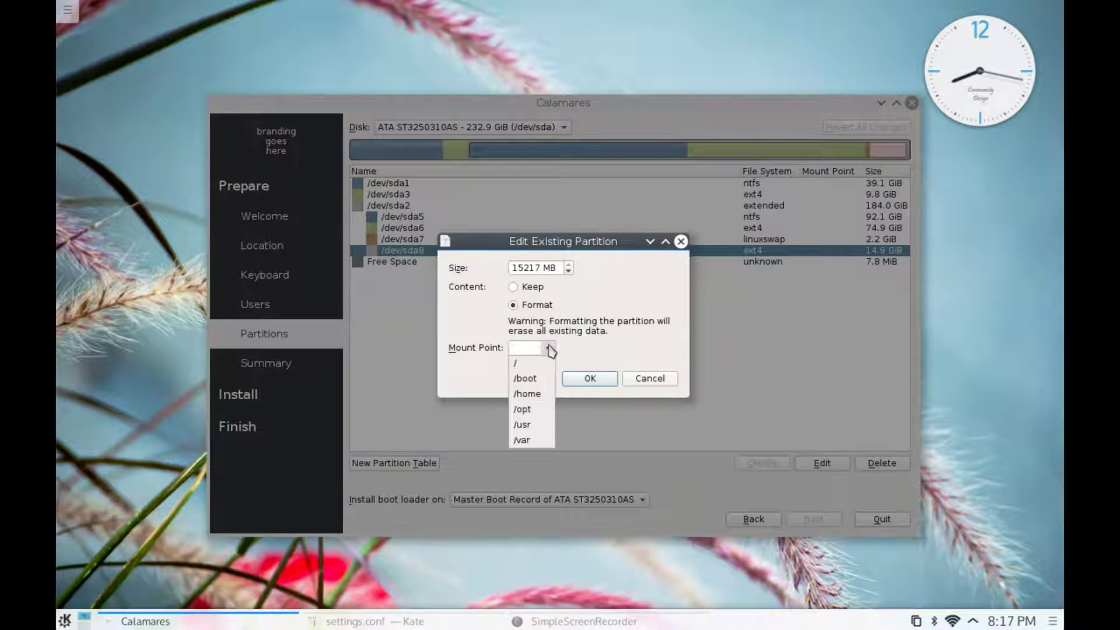
left_click(541, 365)
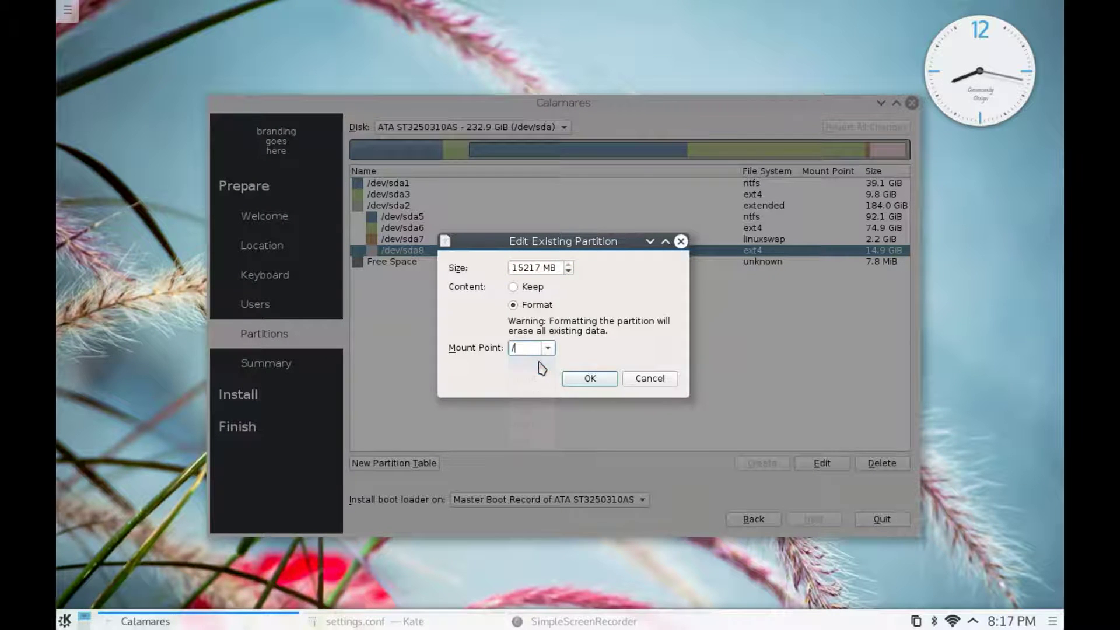
left_click(583, 379)
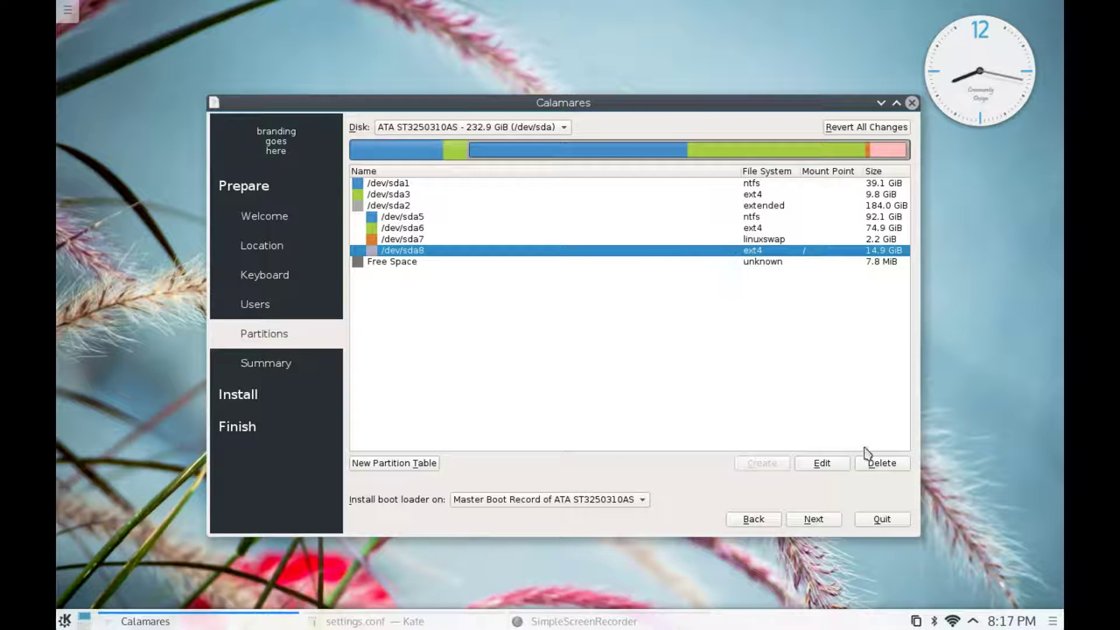
- Delete /dev/sda8 and start an ext4 partition mounted at / in the 14.9 GiB free space
left_click(881, 465)
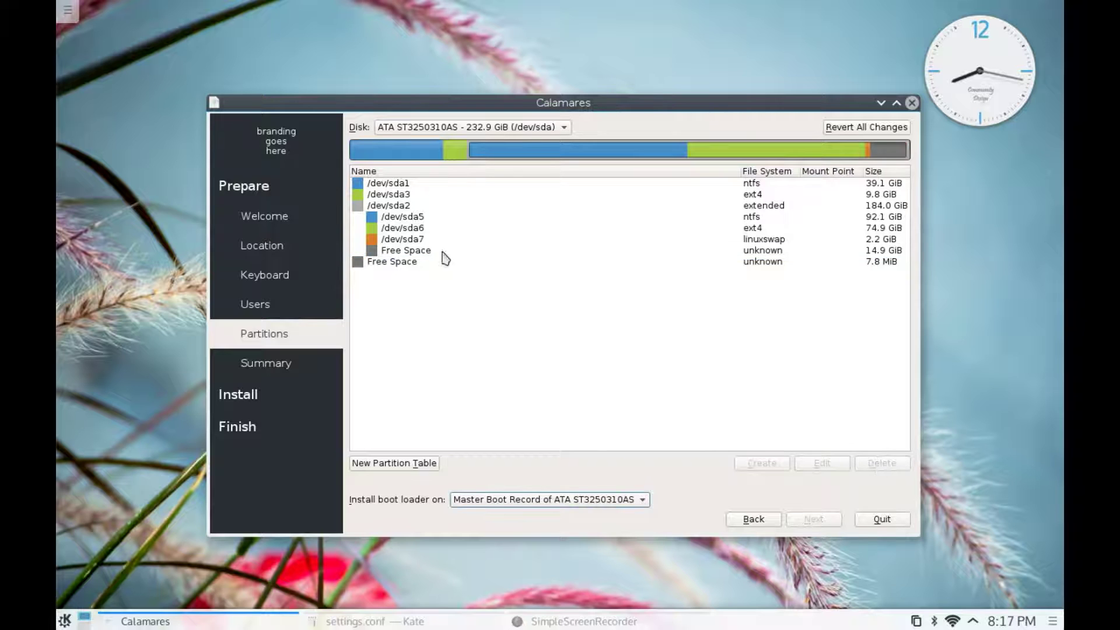
left_click(446, 257)
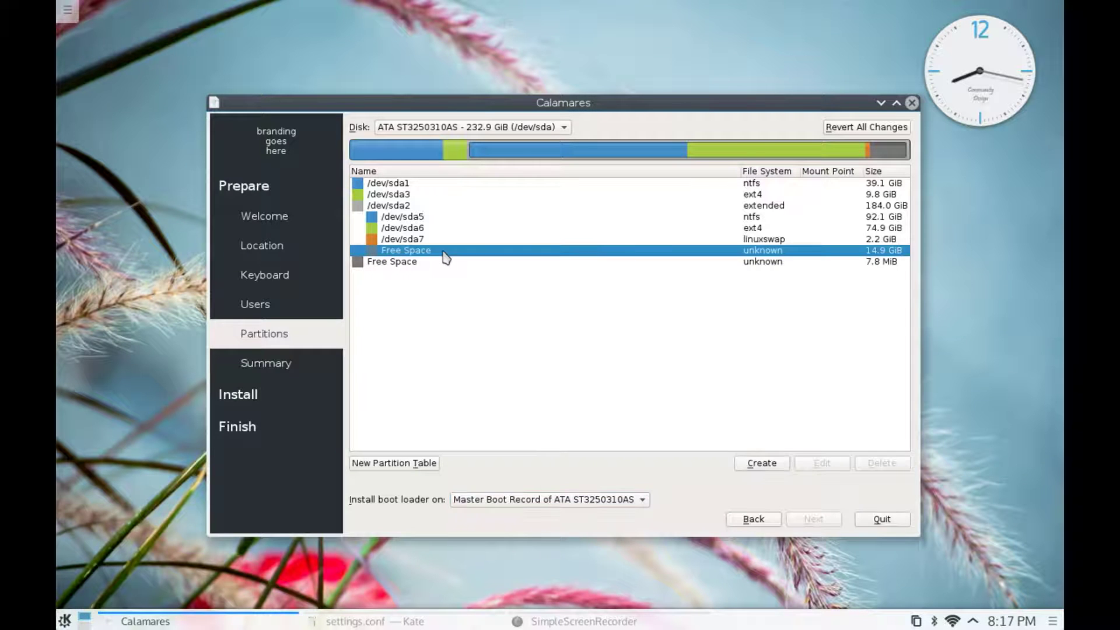
left_click(762, 464)
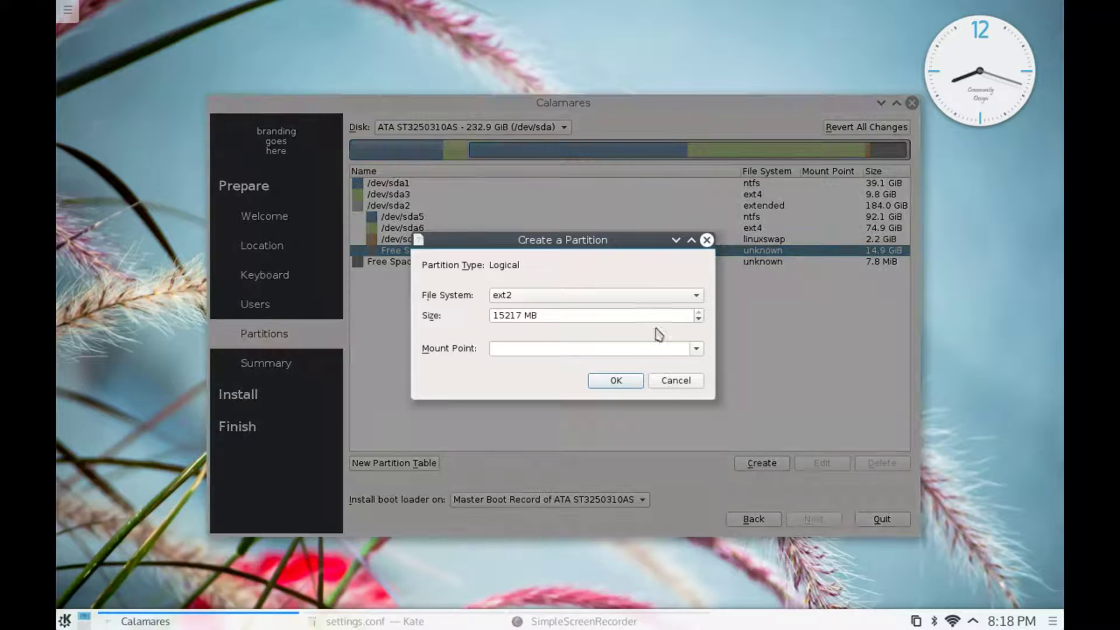
left_click(697, 299)
left_click(518, 326)
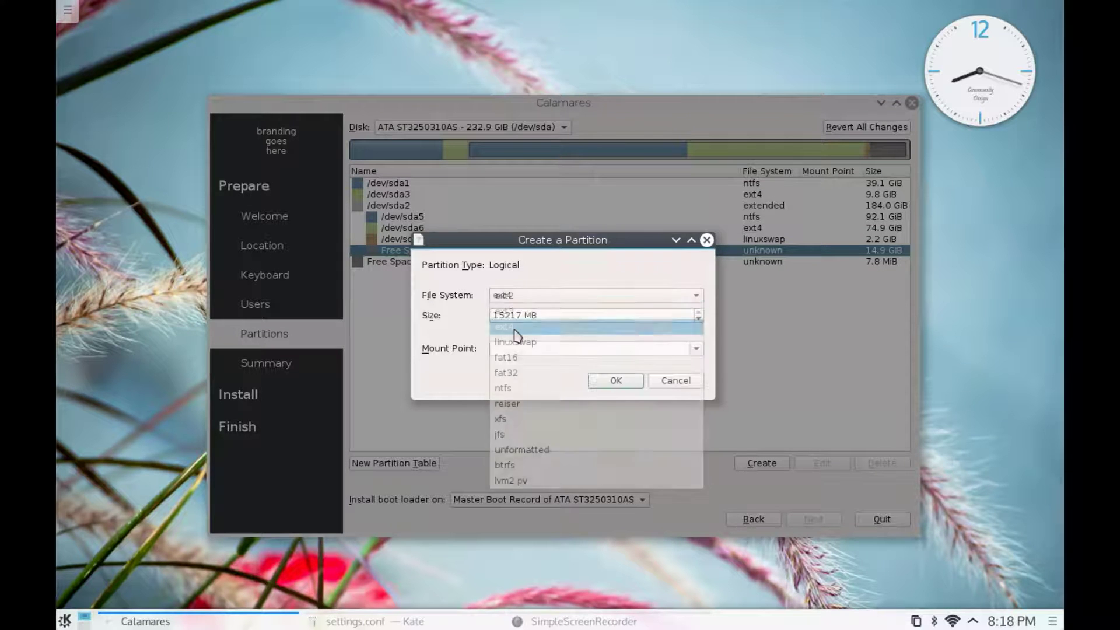
left_click(696, 349)
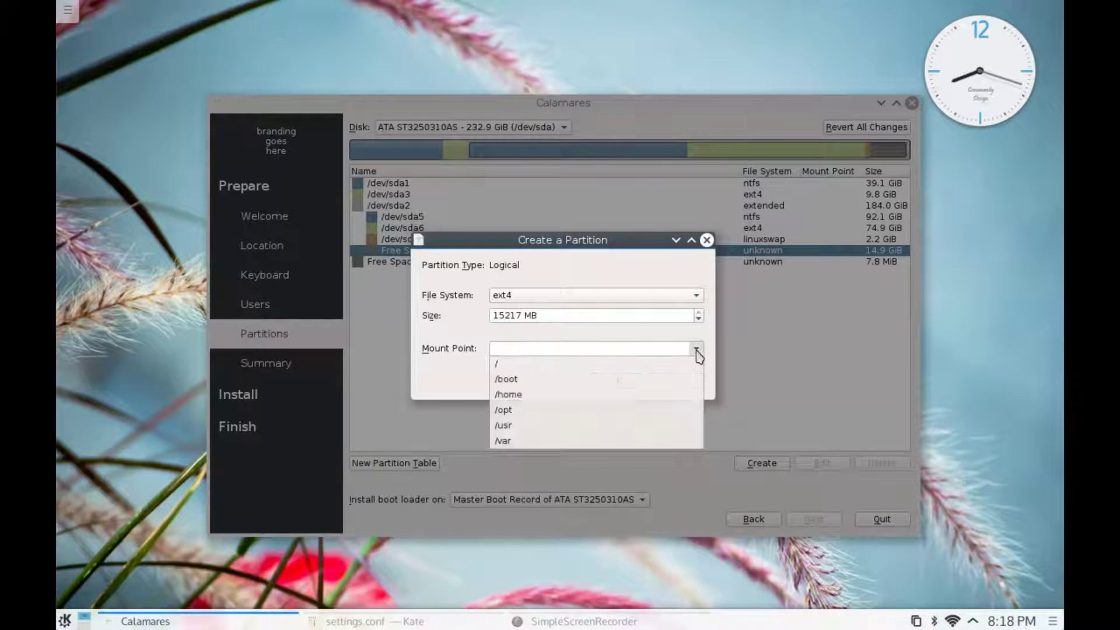
left_click(506, 366)
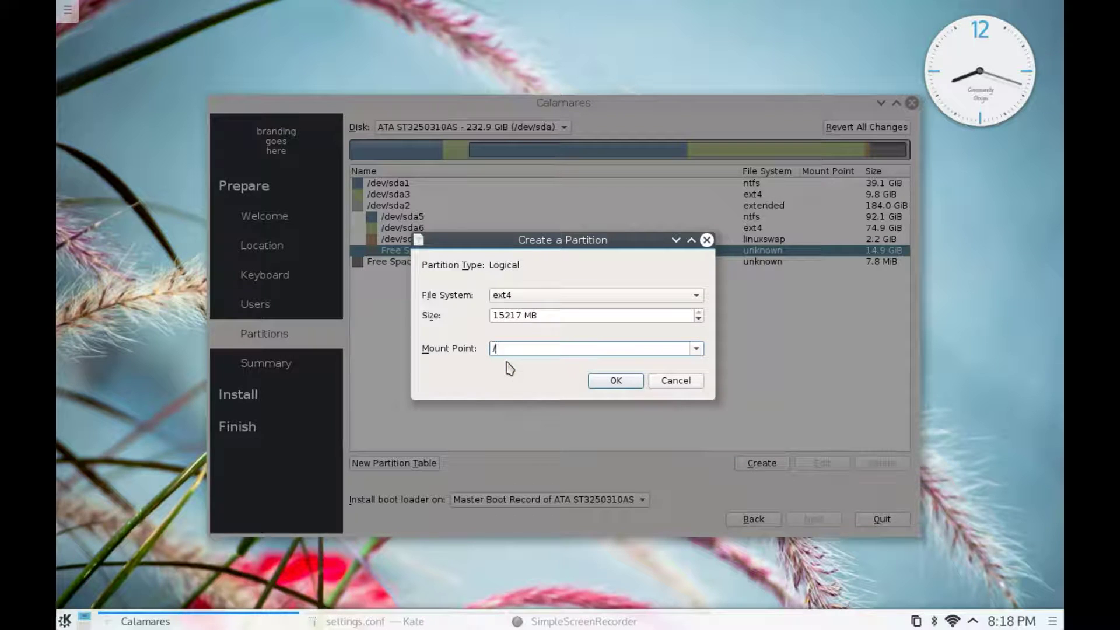
- Switch the new partition to xfs, revert all changes, then delete /dev/sda8 again
left_click_drag(531, 240, 511, 283)
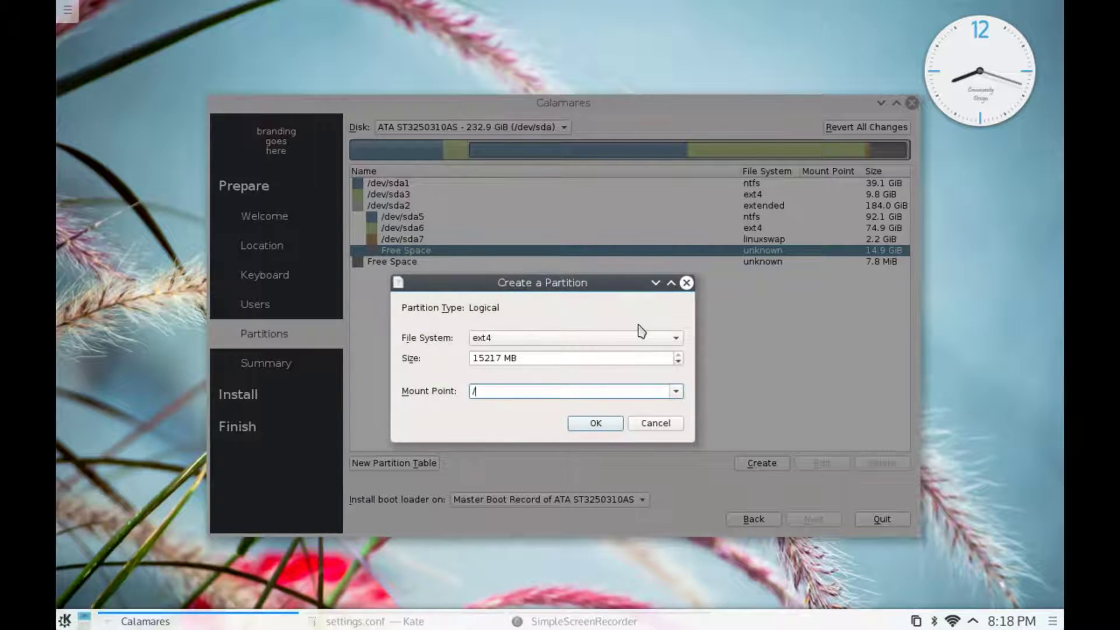
left_click(674, 338)
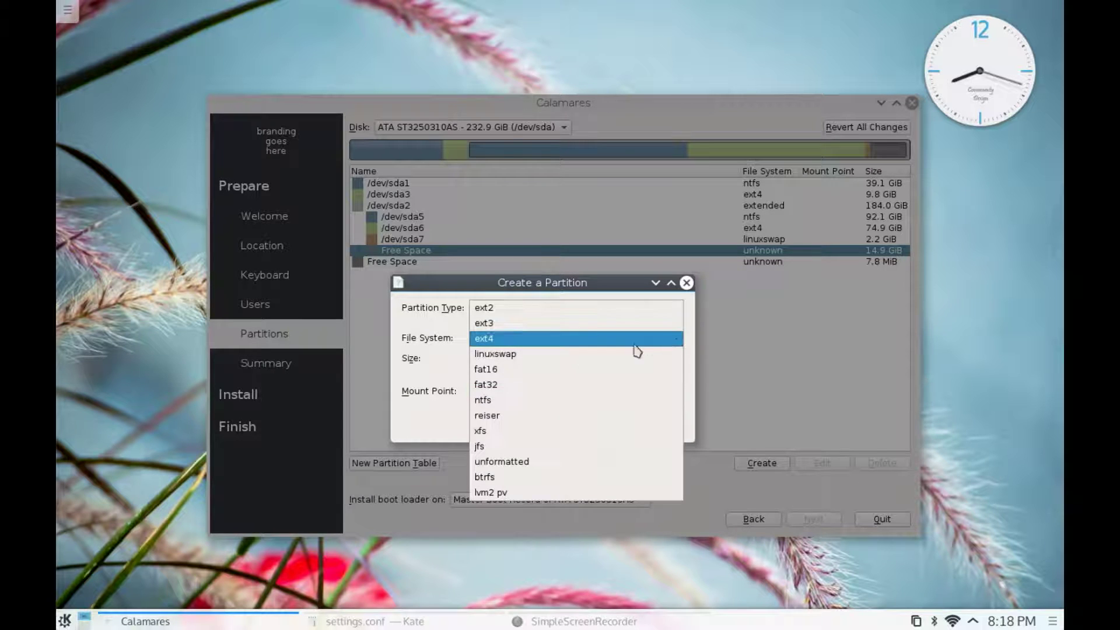
left_click(503, 433)
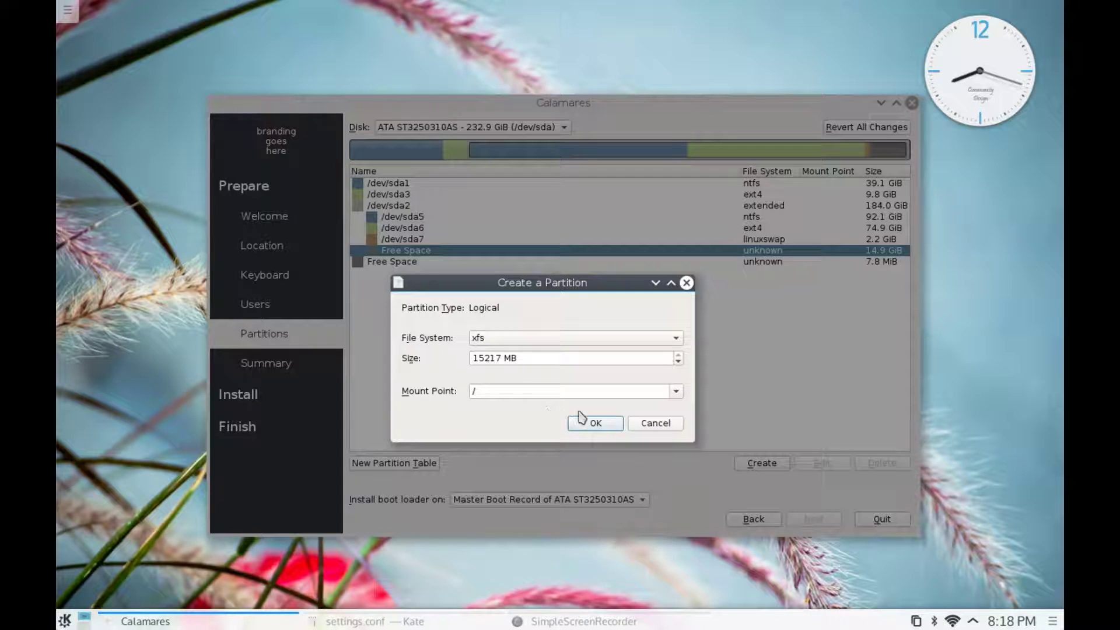
left_click(648, 423)
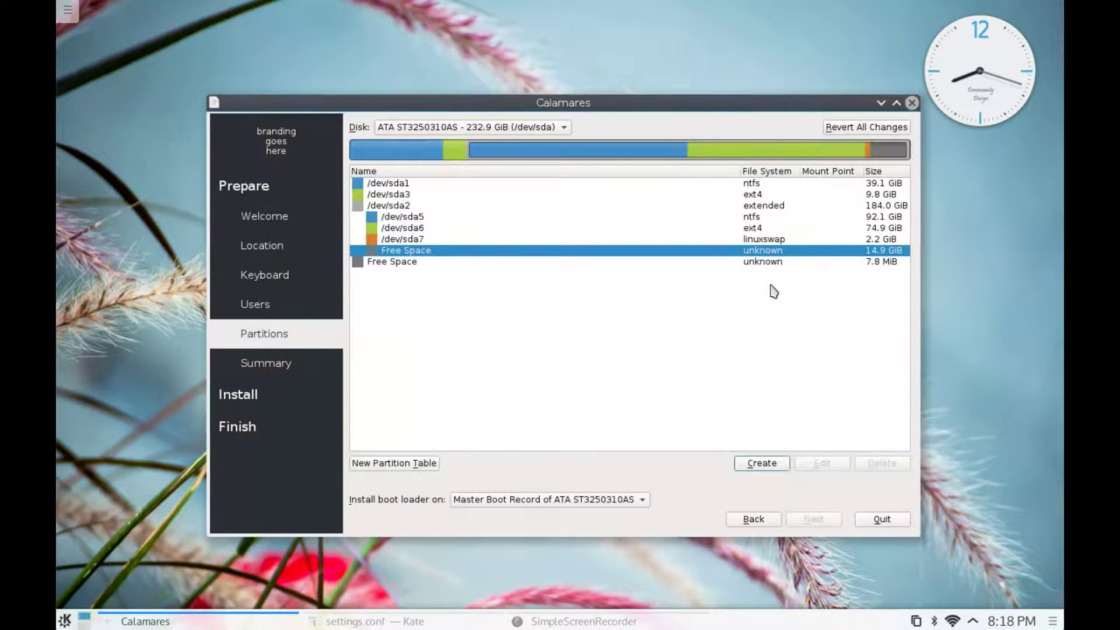
left_click(841, 132)
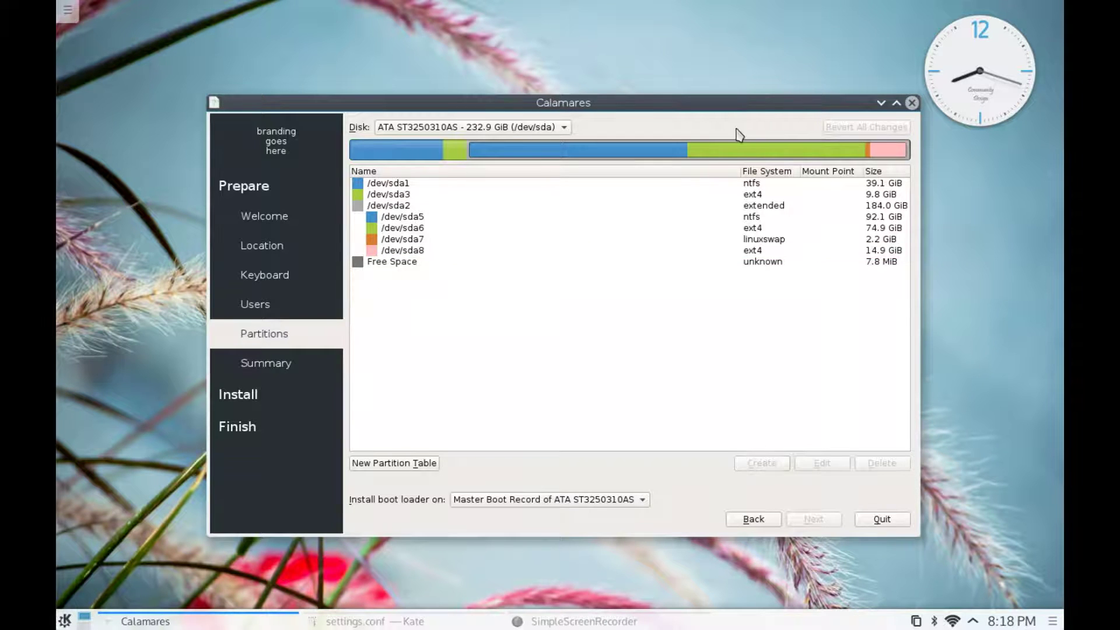
left_click(442, 252)
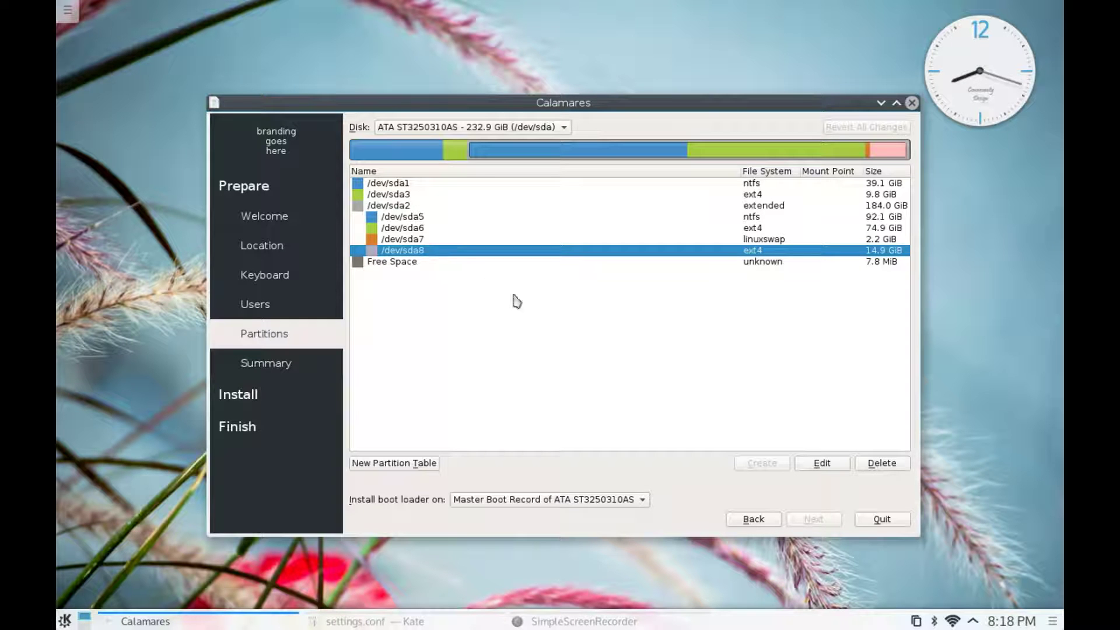
left_click(887, 464)
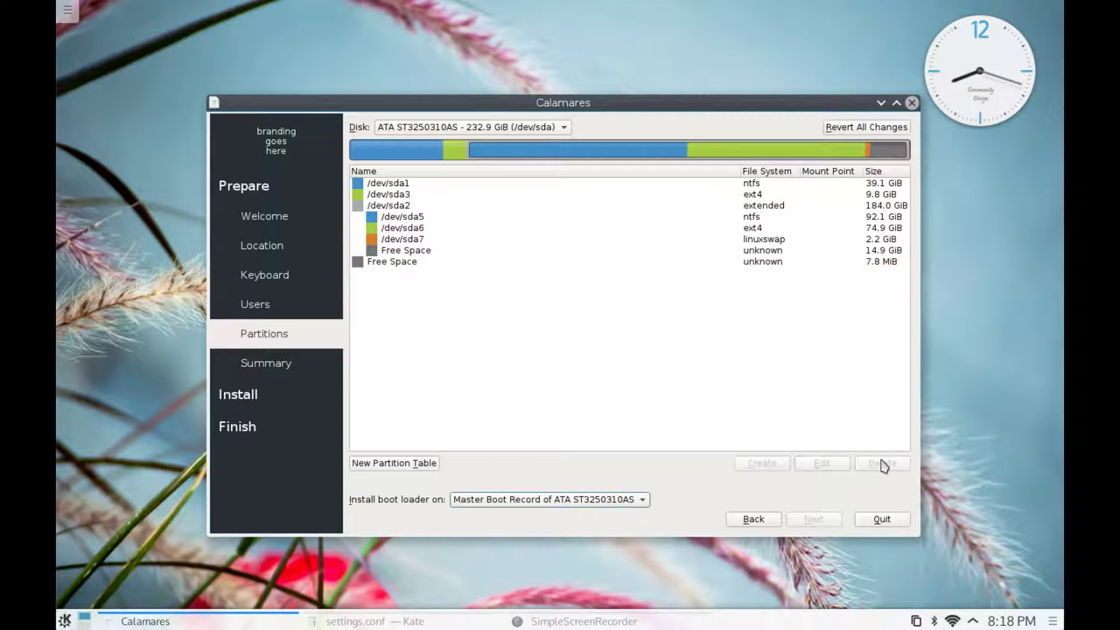
left_click(465, 253)
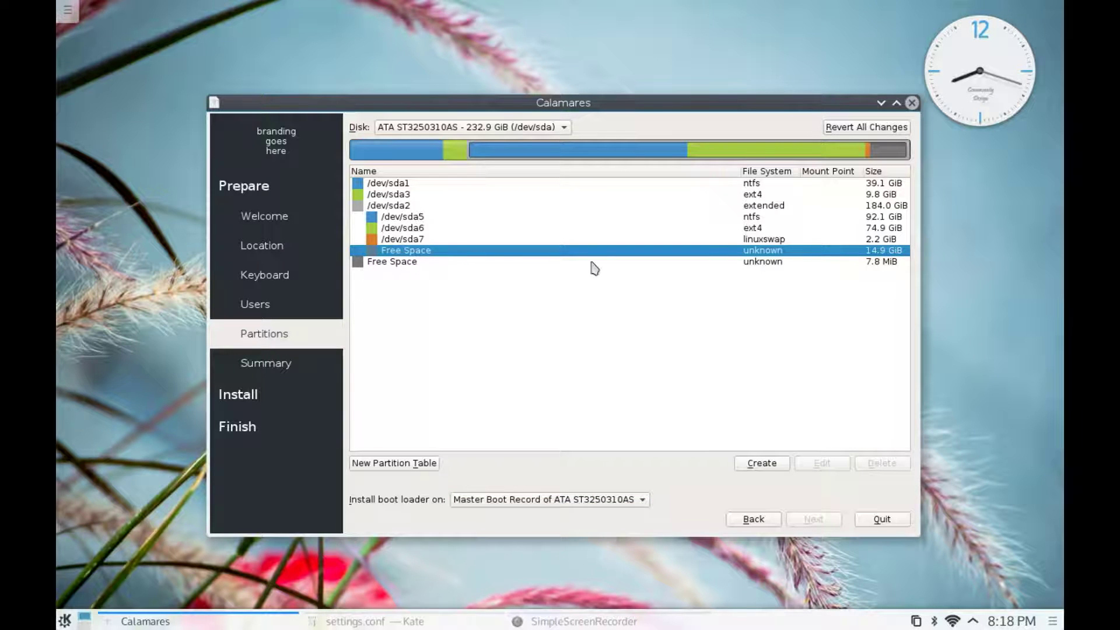
- Create a 14.9 GiB xfs partition at / in the free space, then proceed
left_click(755, 464)
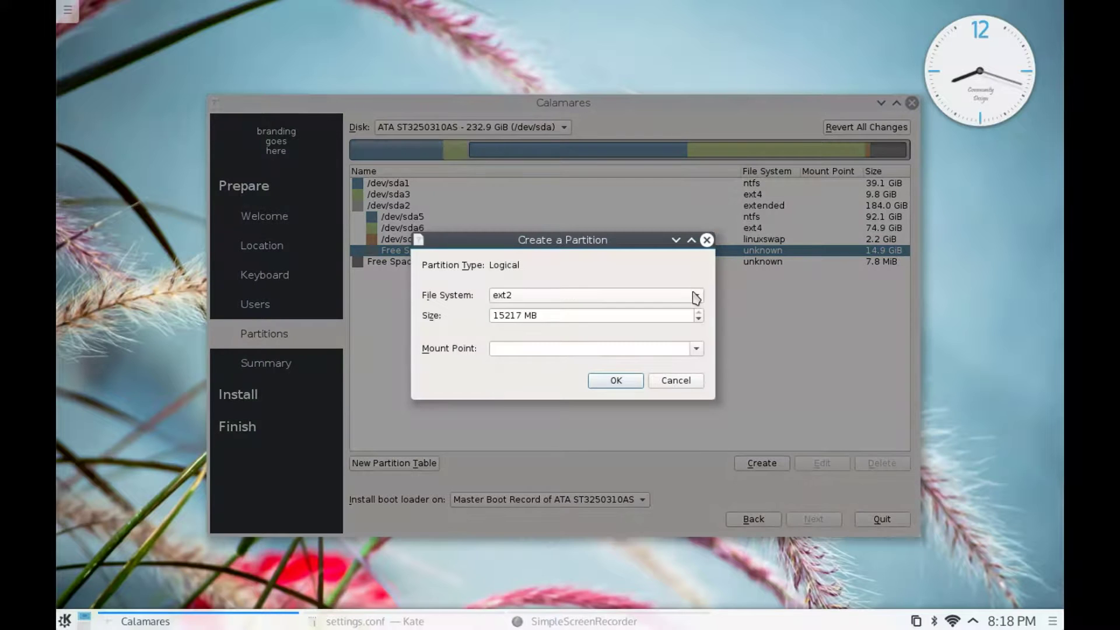
left_click(695, 295)
left_click(528, 426)
left_click(697, 351)
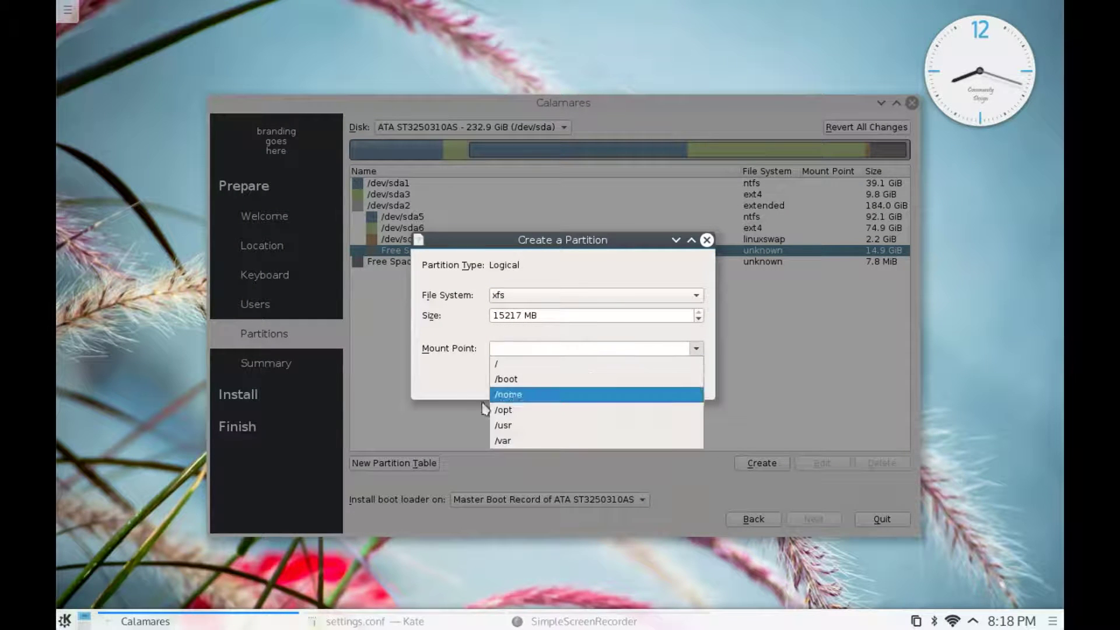
left_click(508, 369)
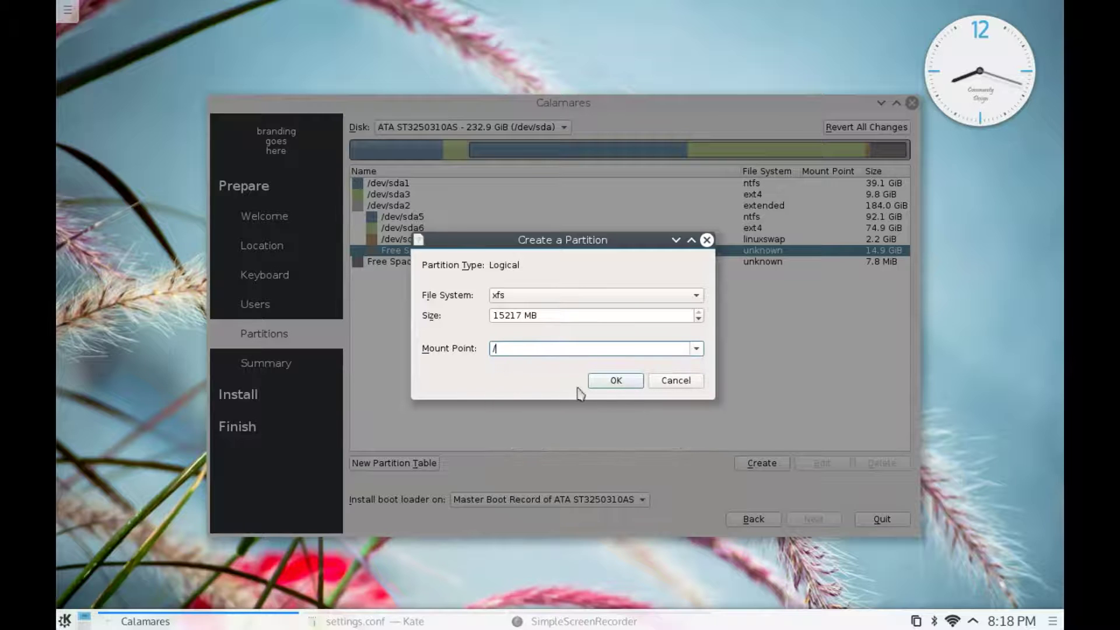
left_click(604, 384)
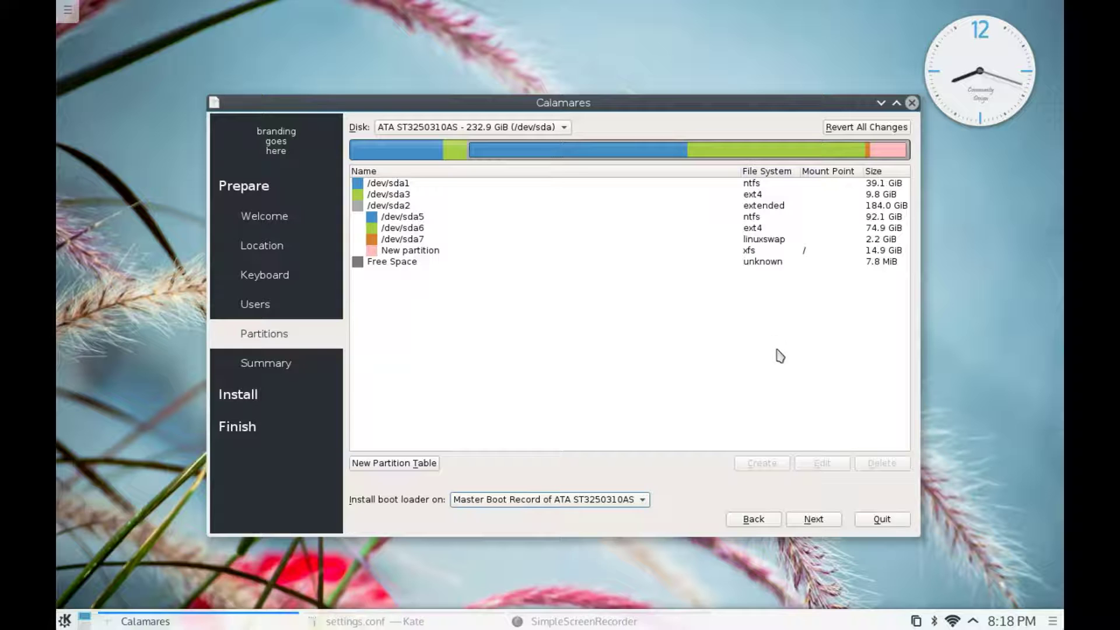
left_click(809, 521)
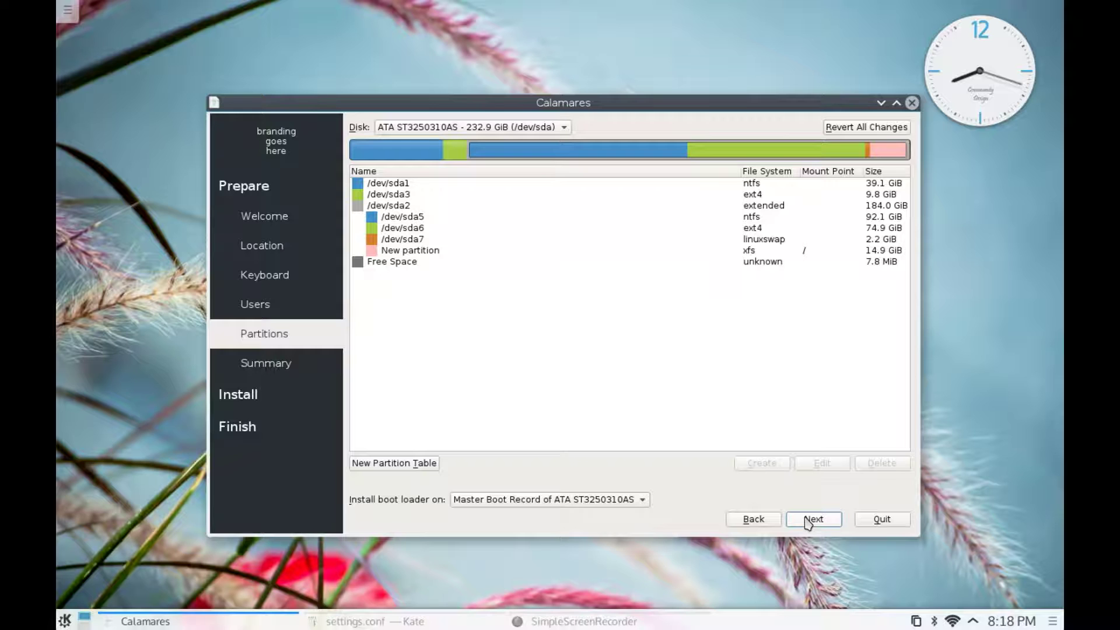
- Review the Summary page and start the installation, which begins deleting /dev/sda8
left_click(810, 521)
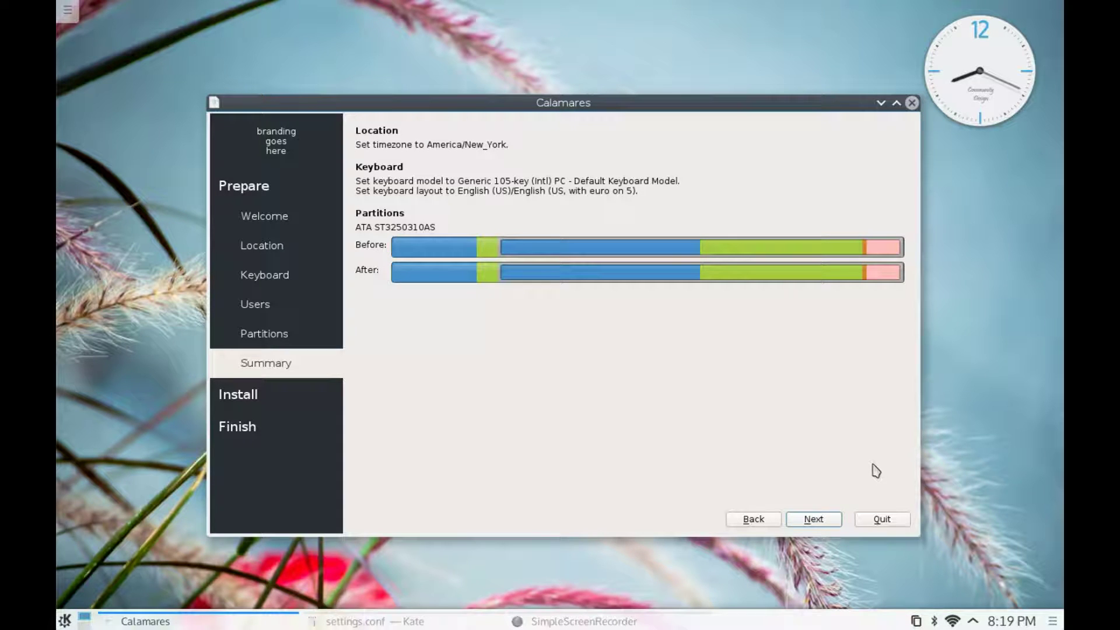
left_click(819, 521)
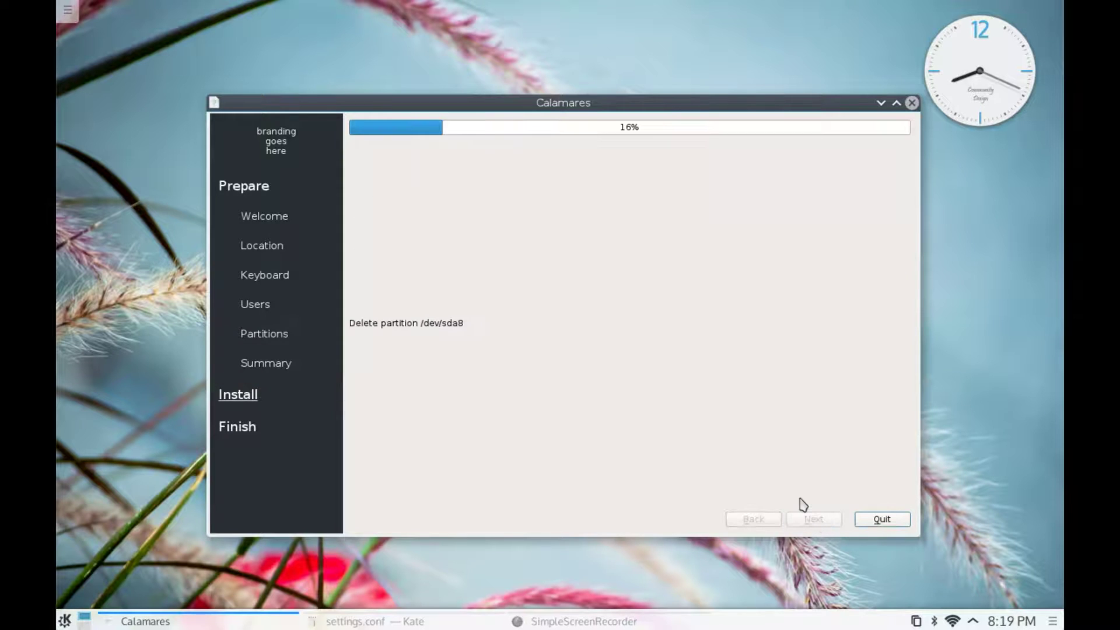
- Rerun free -m twice in Yakuake while checking install progress in between
key("F12")
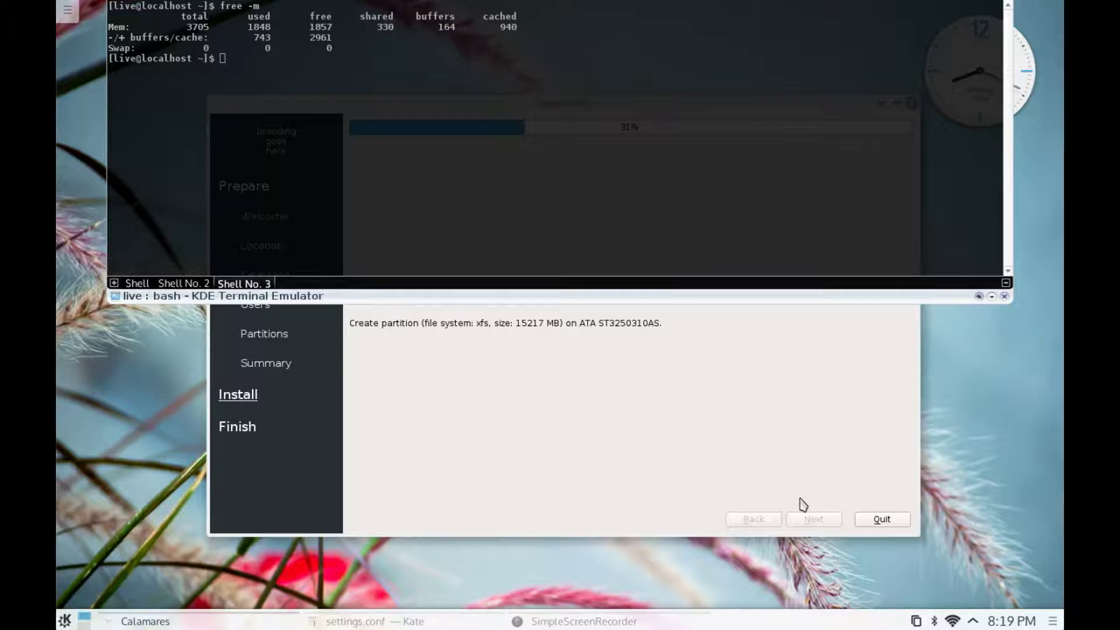
key("Up")
key("Return")
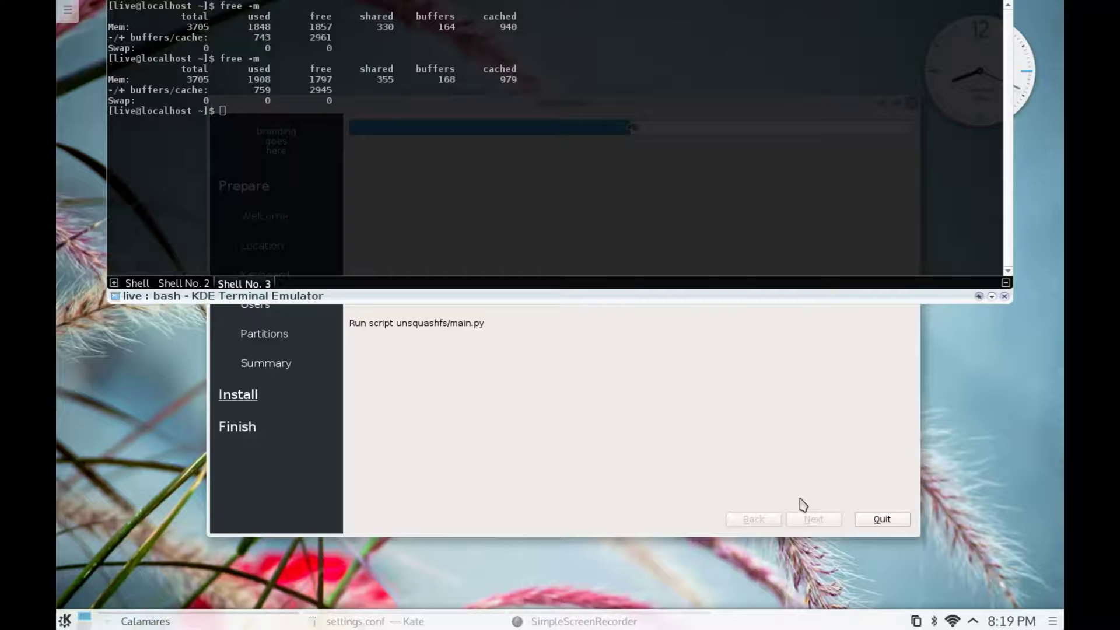
key("F12")
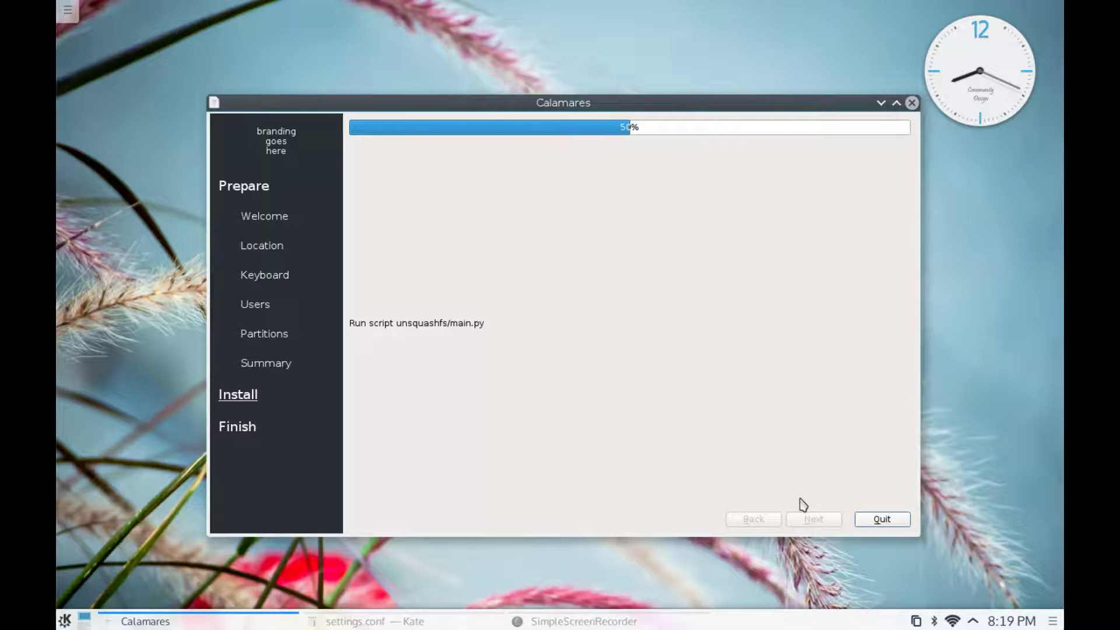
key("F12")
key("Up")
key("Return")
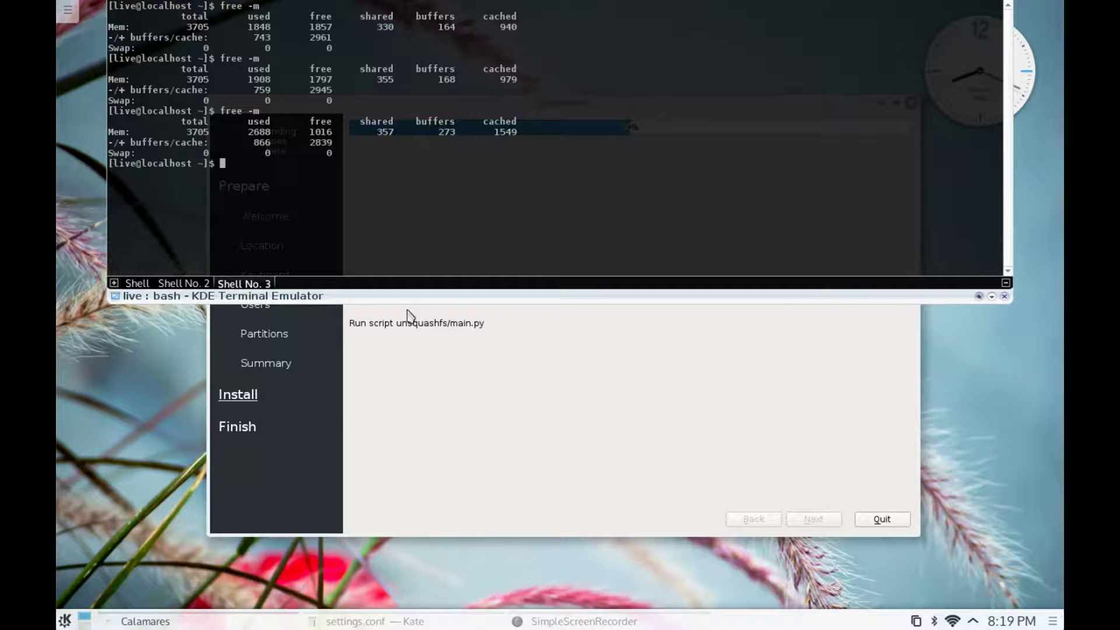
- Check the Shell No. 2 installer log, rerun free -m, start top, then hide Yakuake
left_click(166, 285)
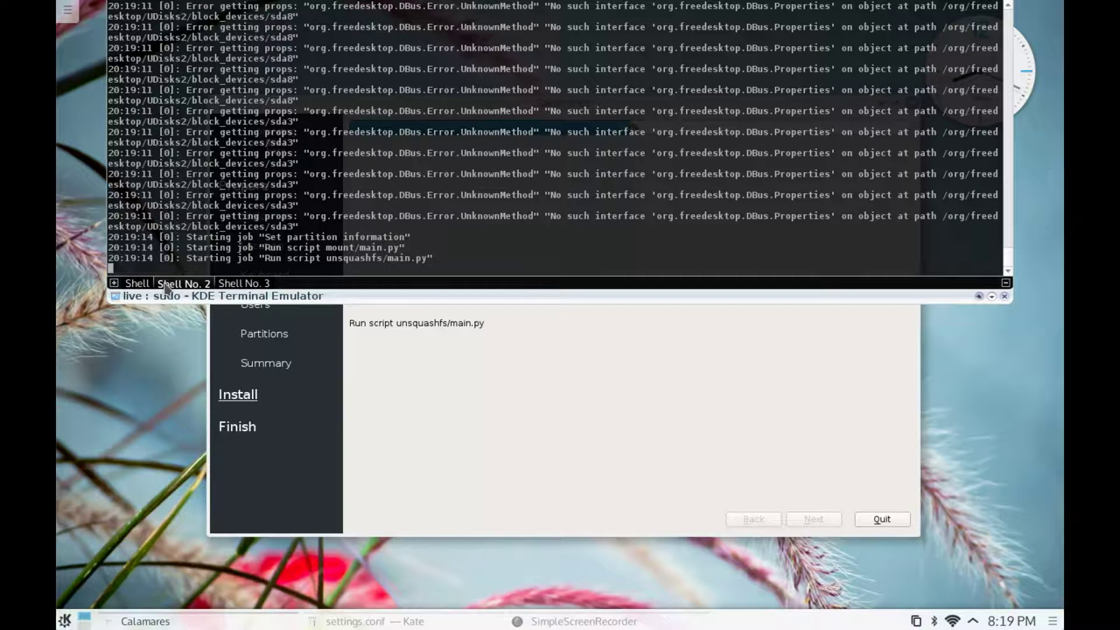
left_click(233, 285)
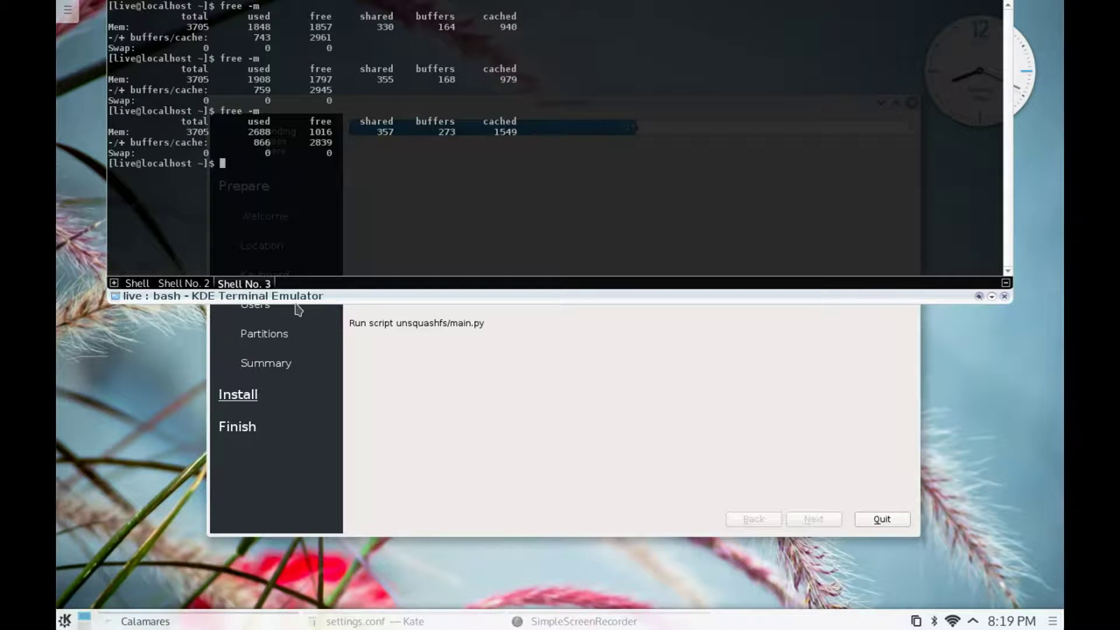
key("Up")
key("Return")
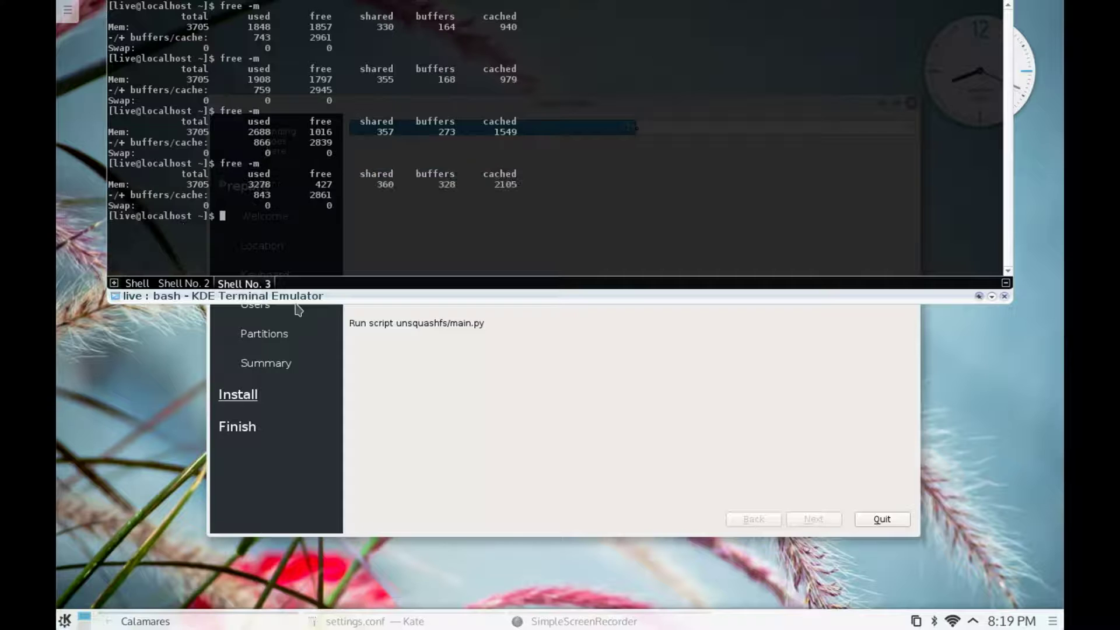
type("top")
key("Return")
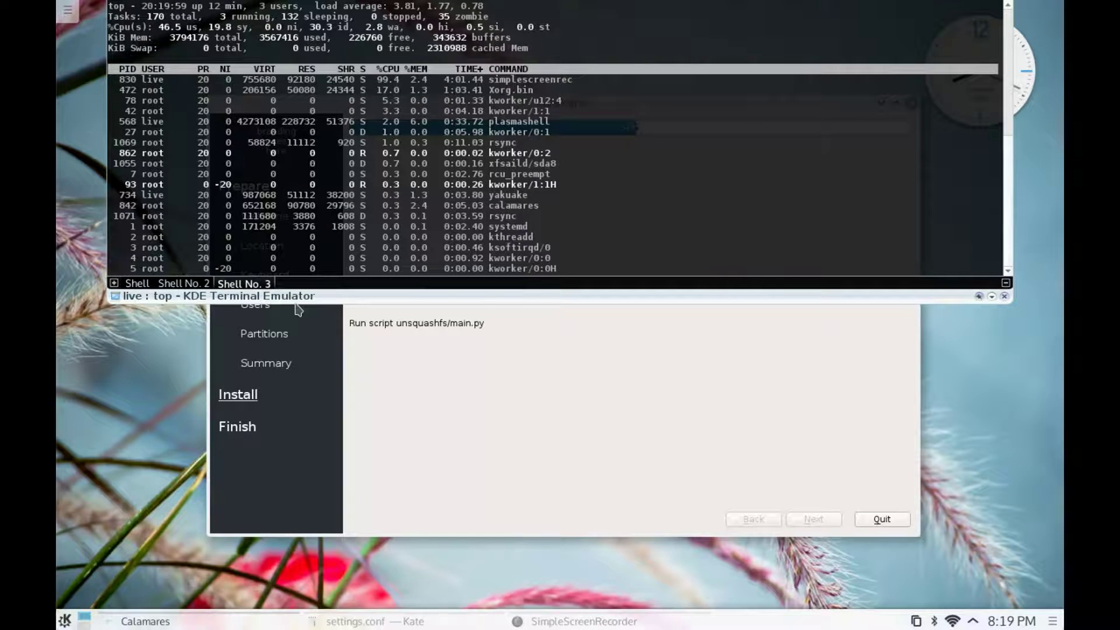
key("F12")
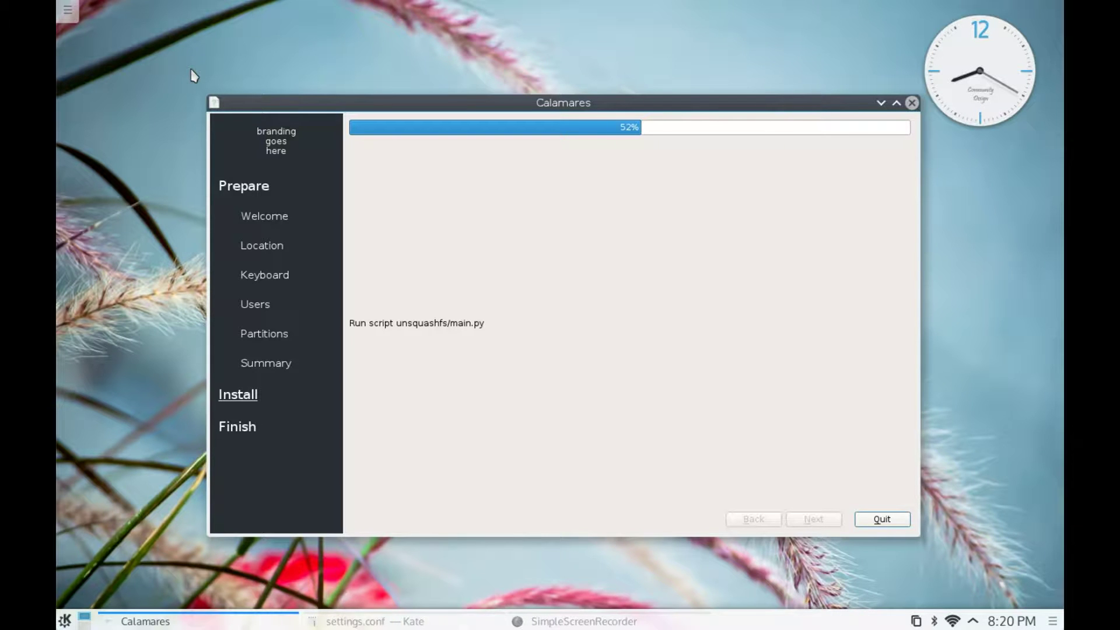
- Glance at the Shell No. 2 log, quit top, run free -m, and hide Yakuake
key("F12")
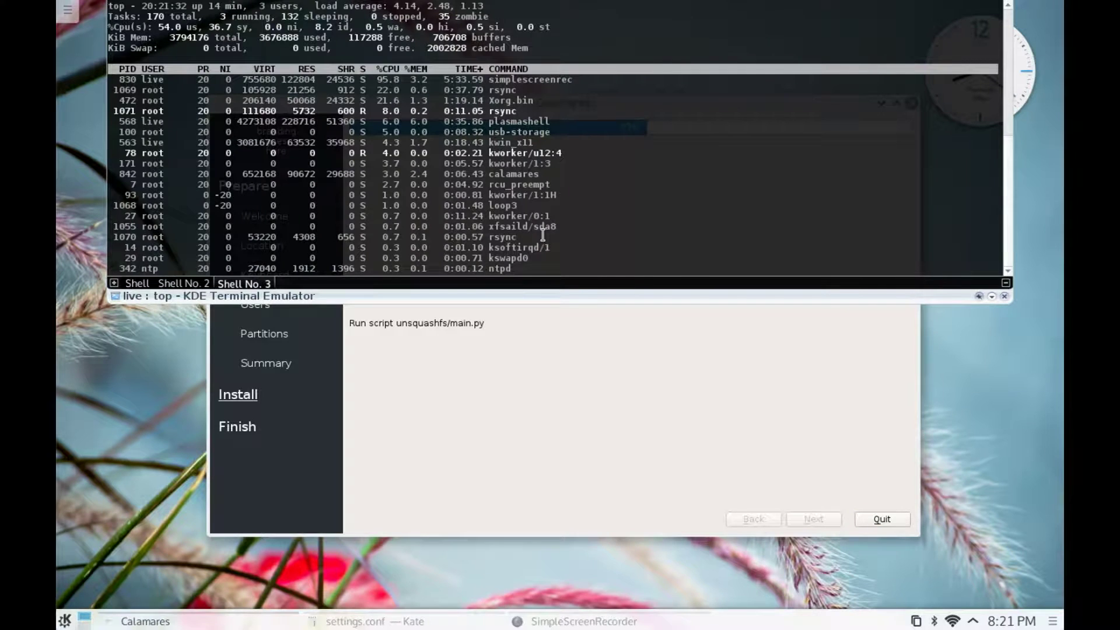
left_click(180, 285)
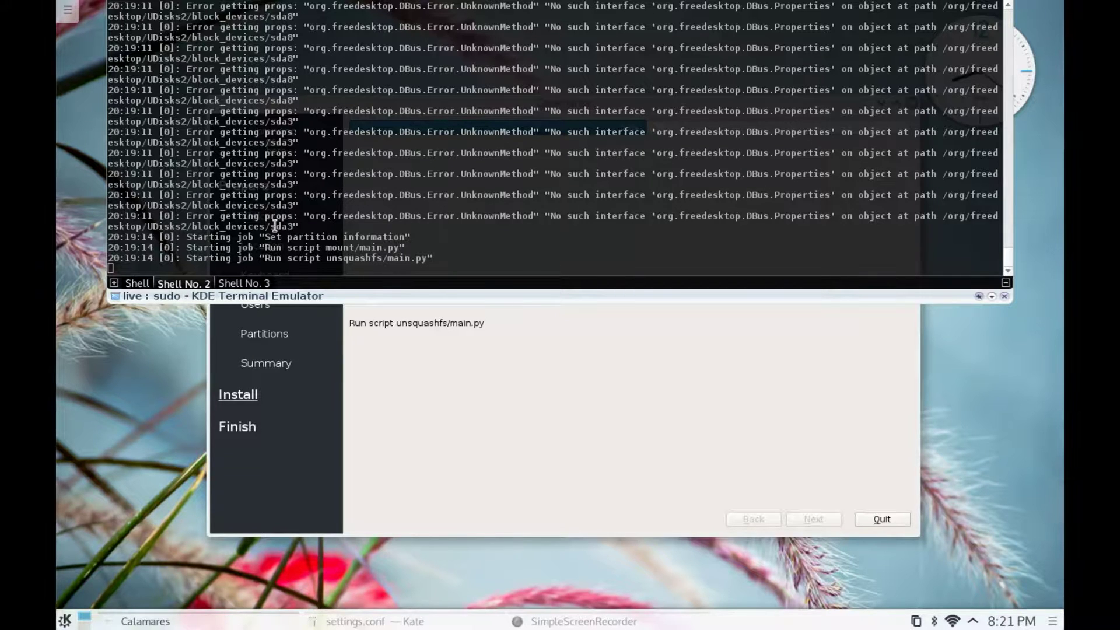
left_click(238, 285)
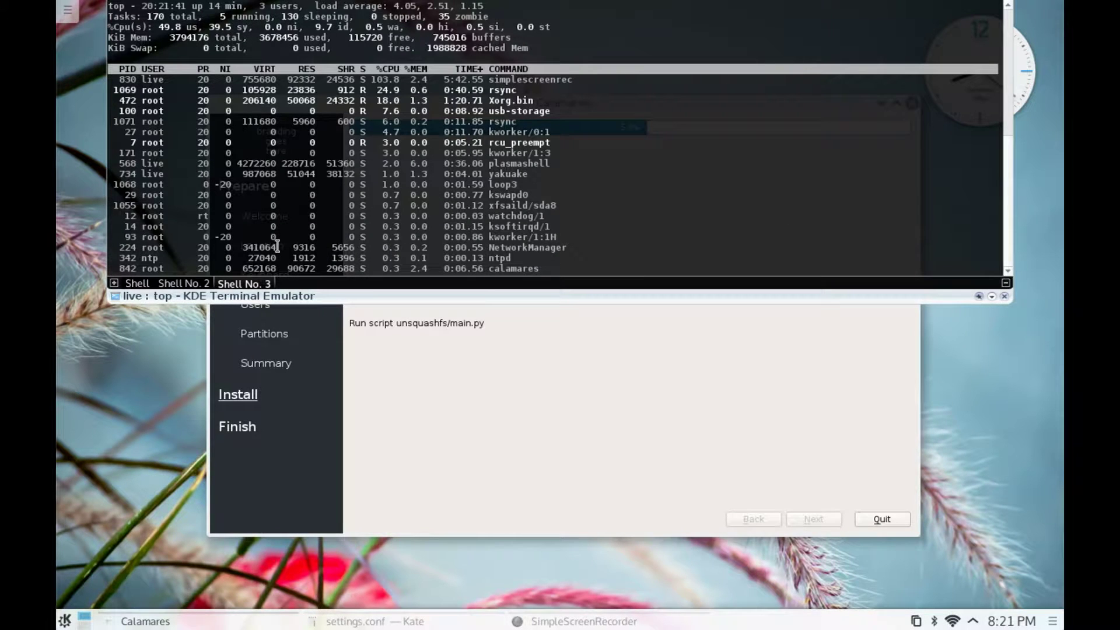
type("q")
type("free")
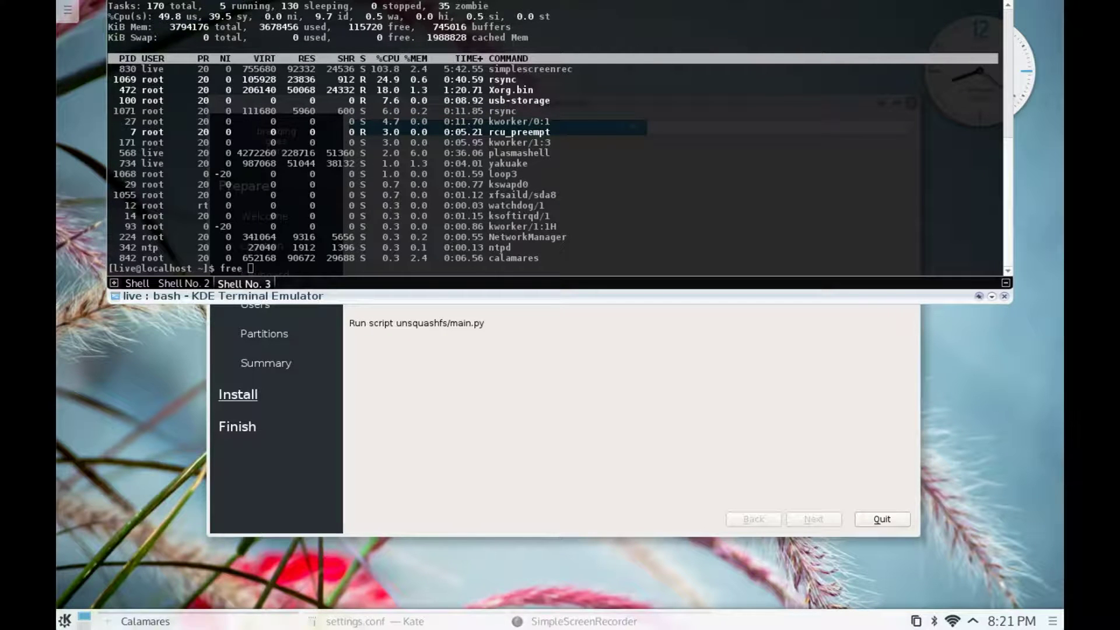
type(" -m")
key("Return")
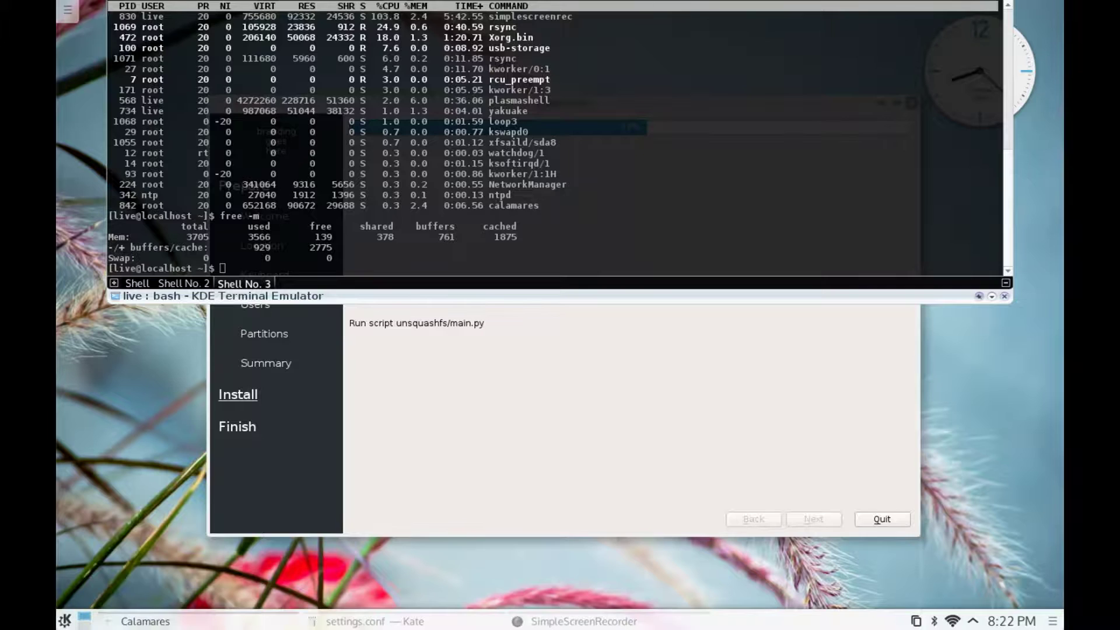
key("F12")
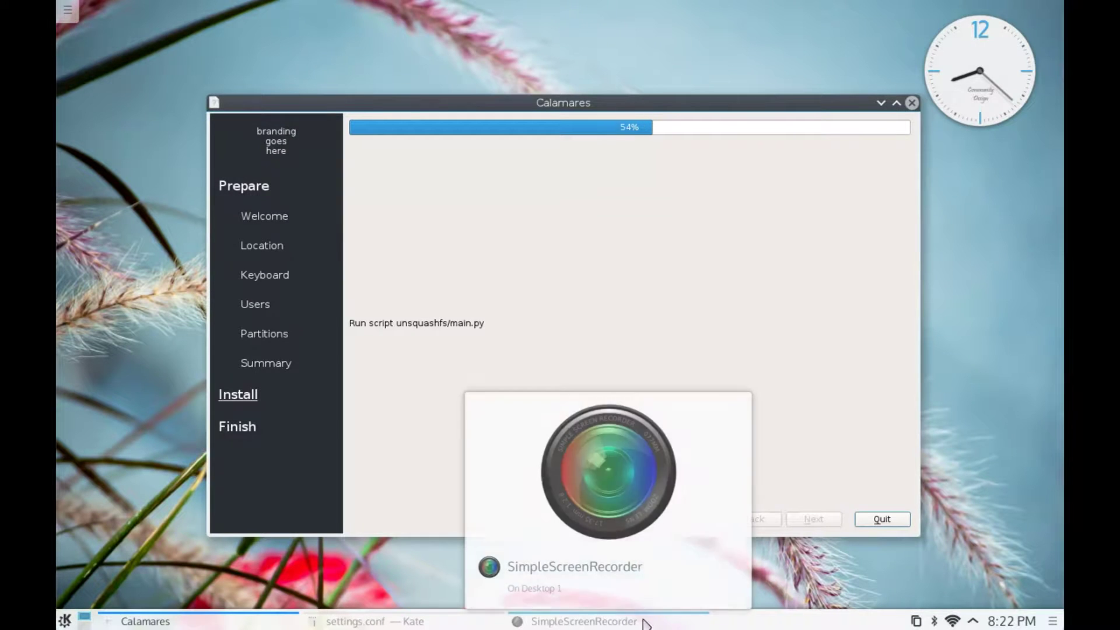
left_click(642, 620)
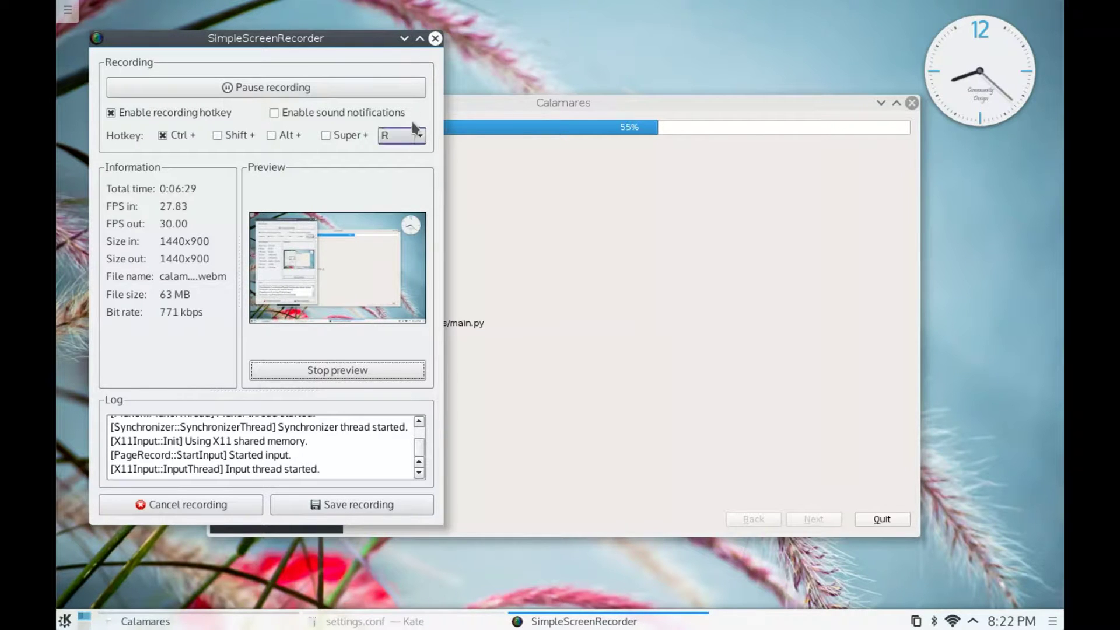
left_click(404, 39)
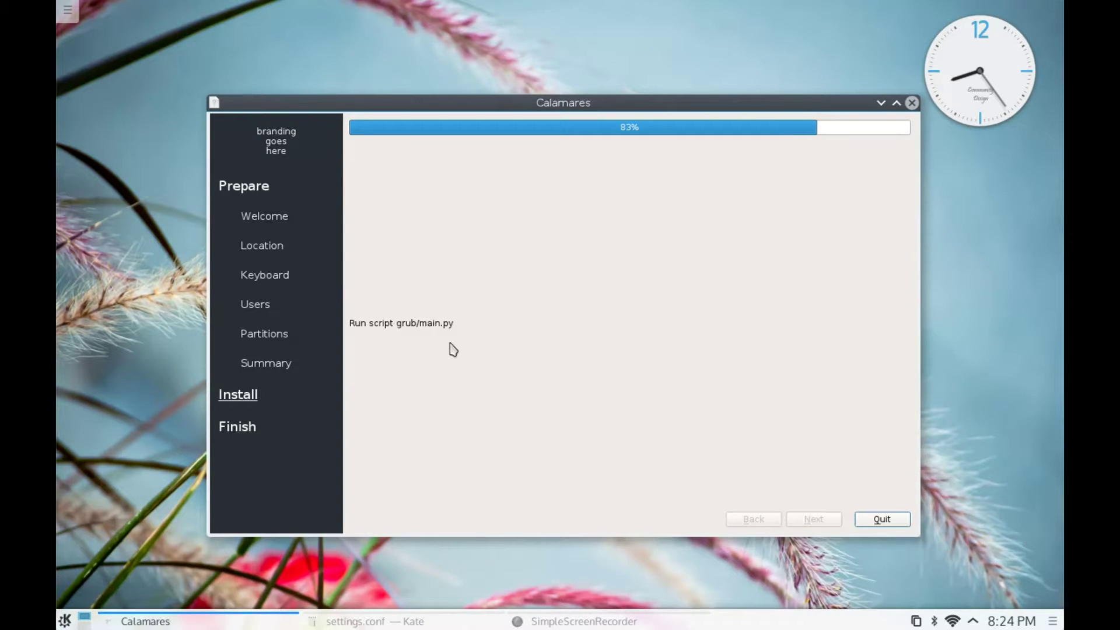
- Review the Calamares log in Yakuake's Shell No. 2, then retract Yakuake to reveal 100% Done
key("F12")
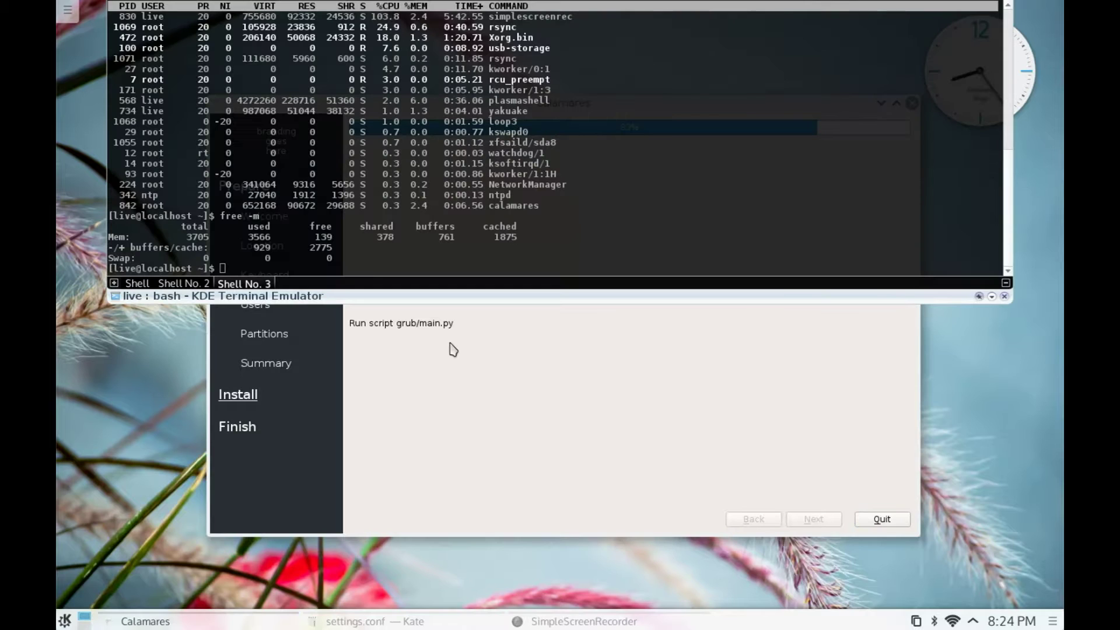
left_click(185, 284)
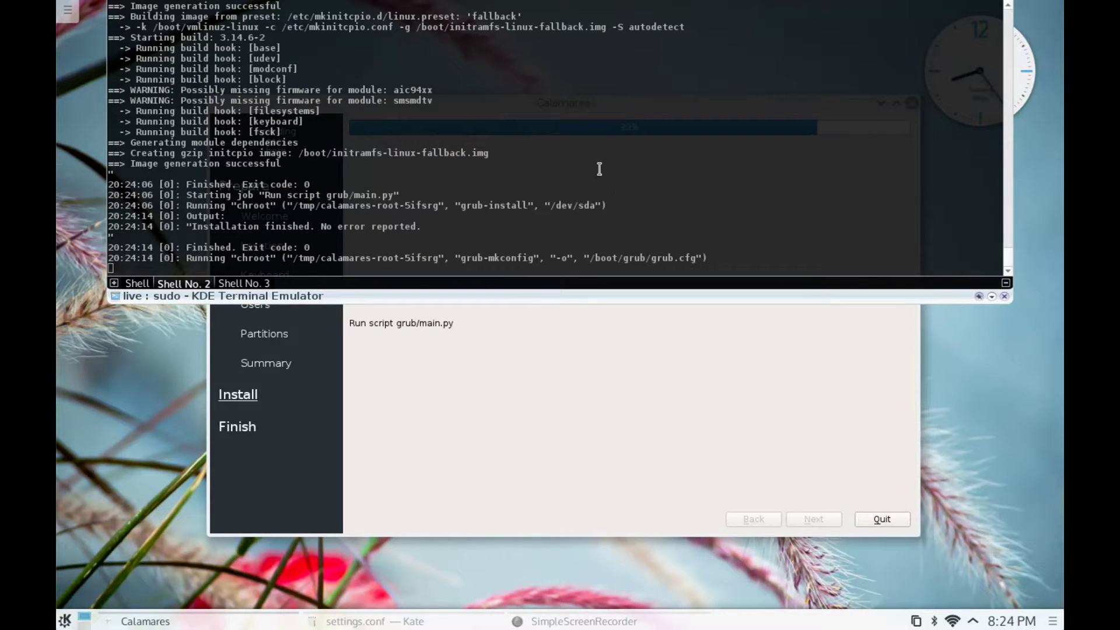
scroll(585, 163, "up", 1)
scroll(585, 163, "up", 5)
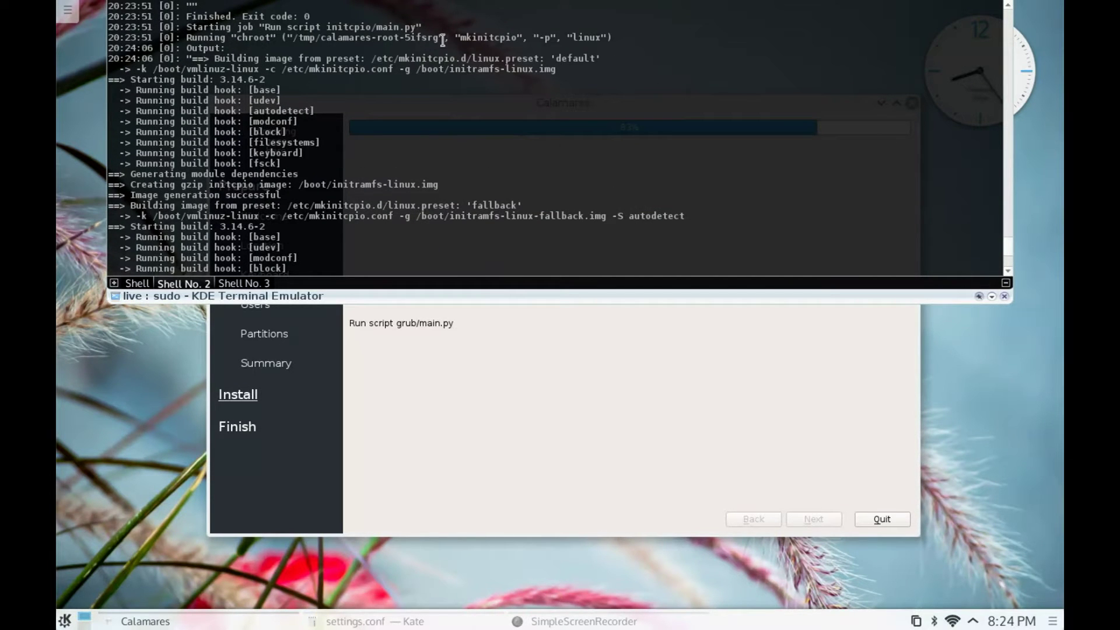
scroll(442, 46, "up", 1)
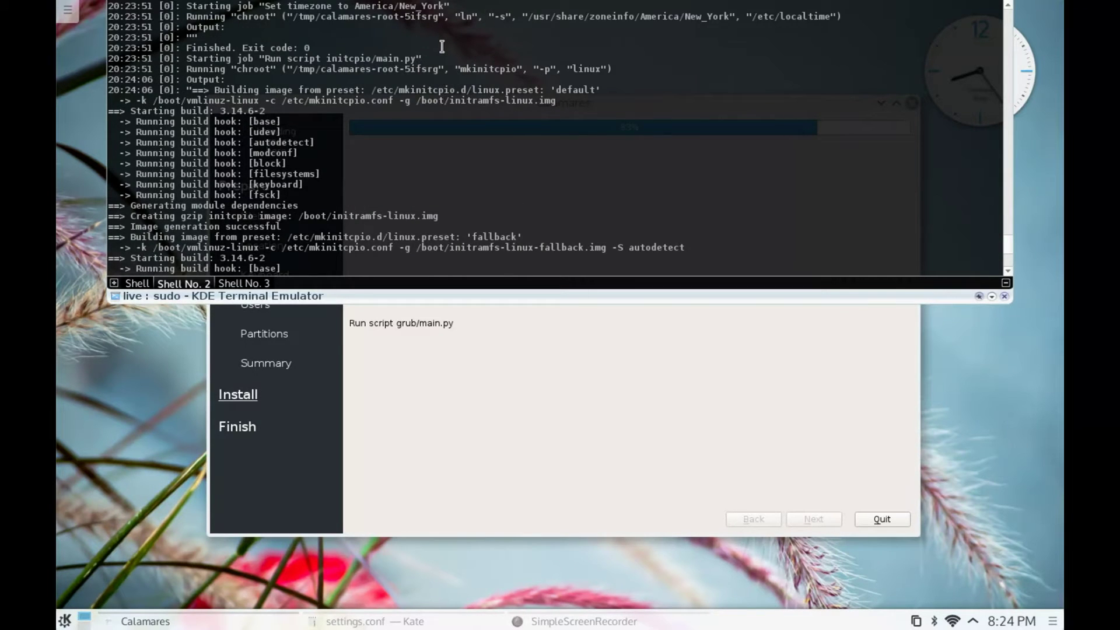
scroll(442, 46, "up", 1)
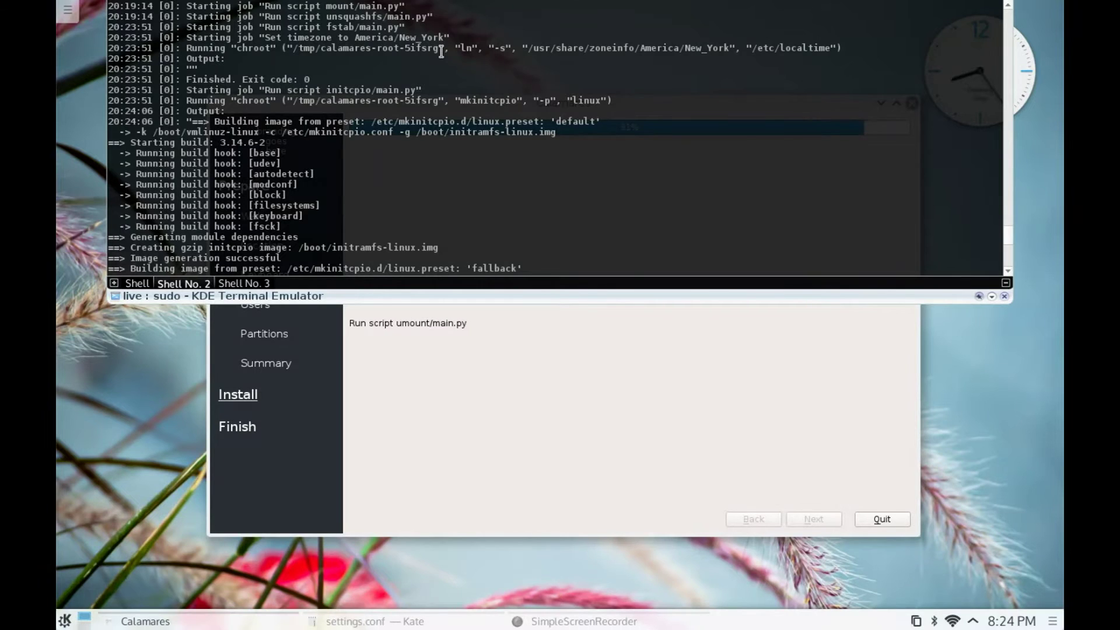
scroll(441, 51, "down", 2)
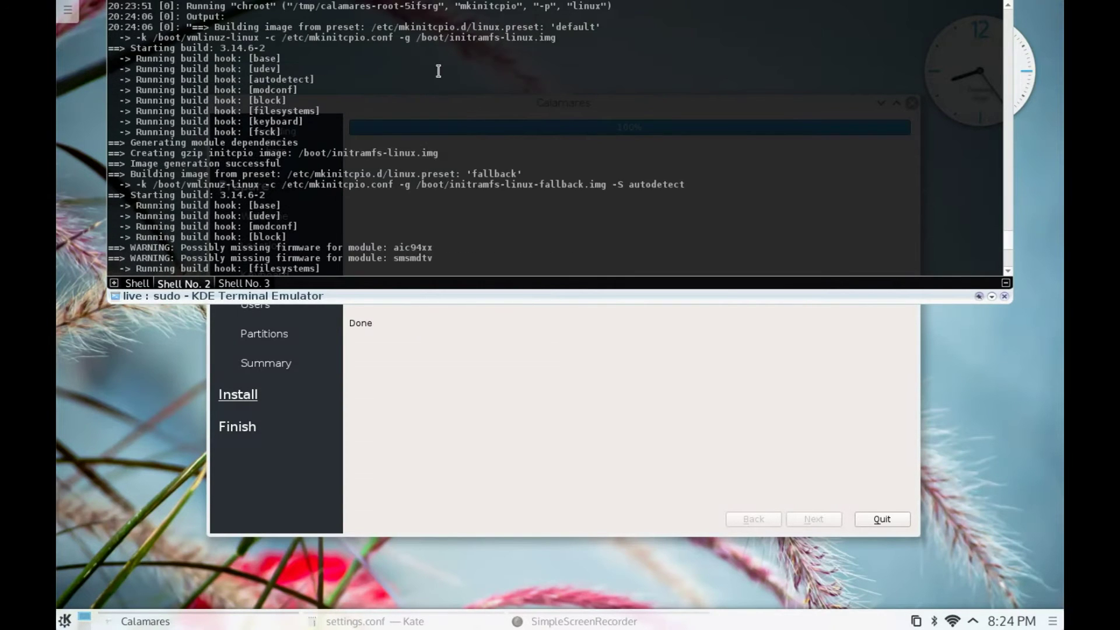
left_click(735, 362)
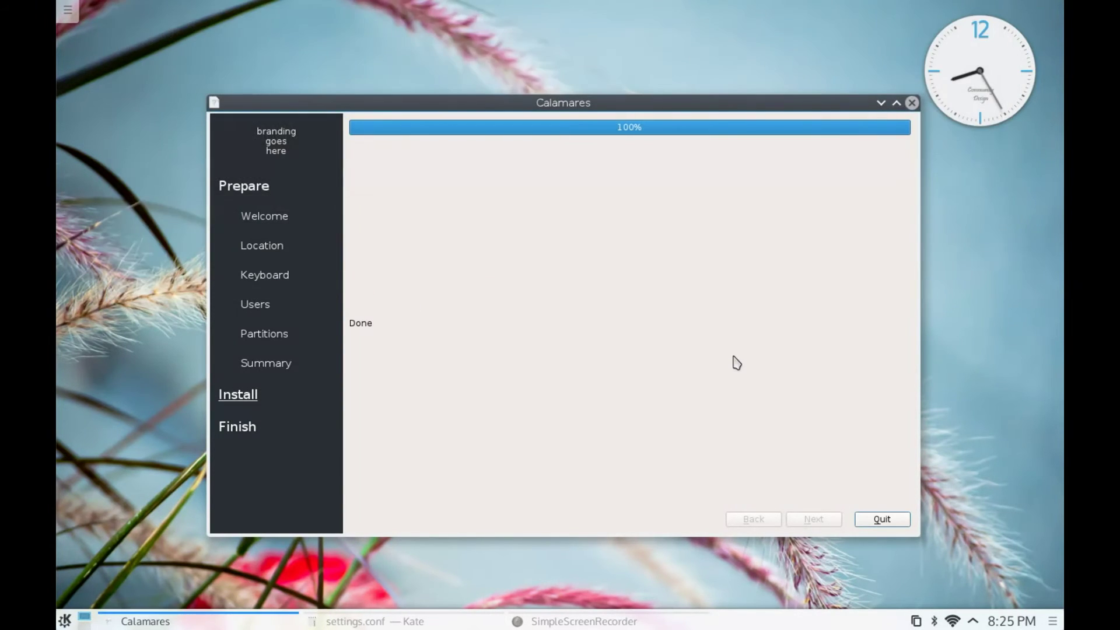